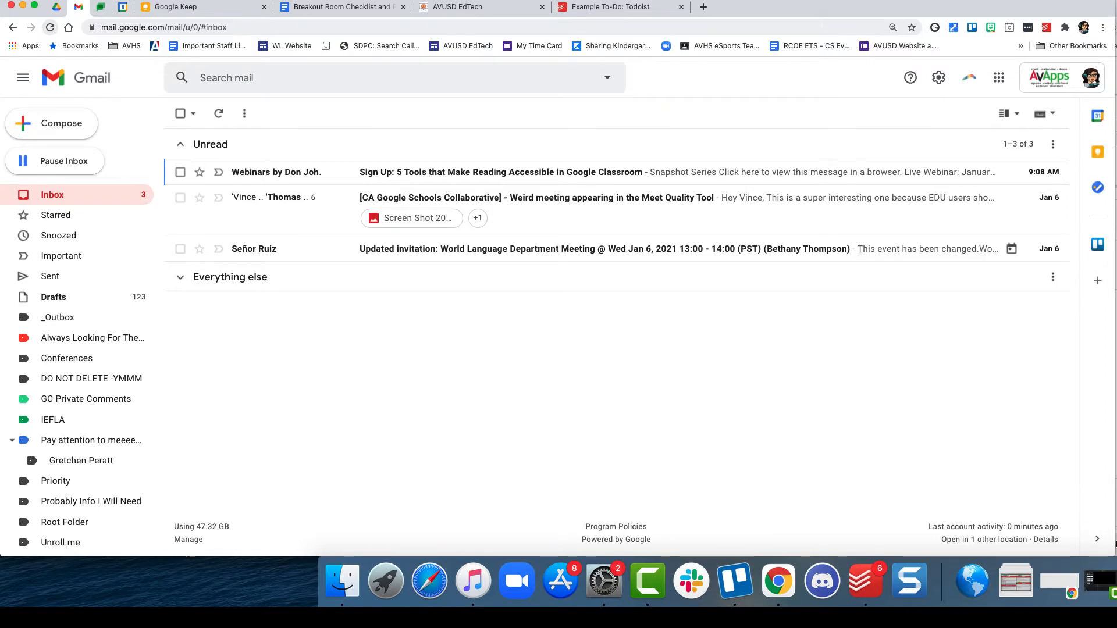
Hide and reshow Gmail's side panel, and open the Keep notes beside the inbox.
left_click(1098, 540)
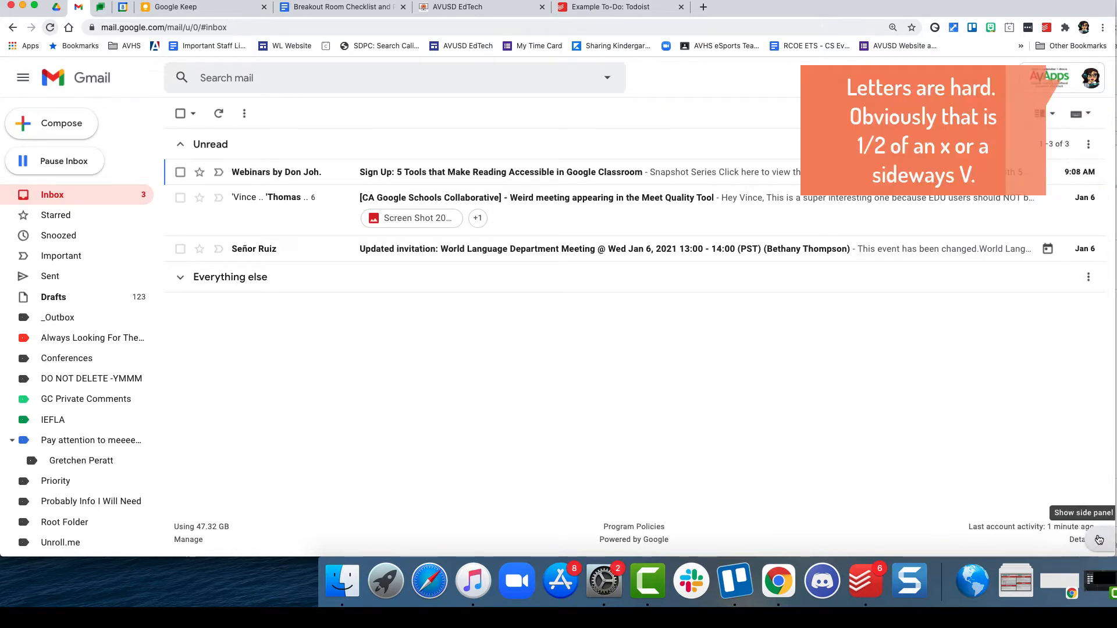
left_click(1094, 539)
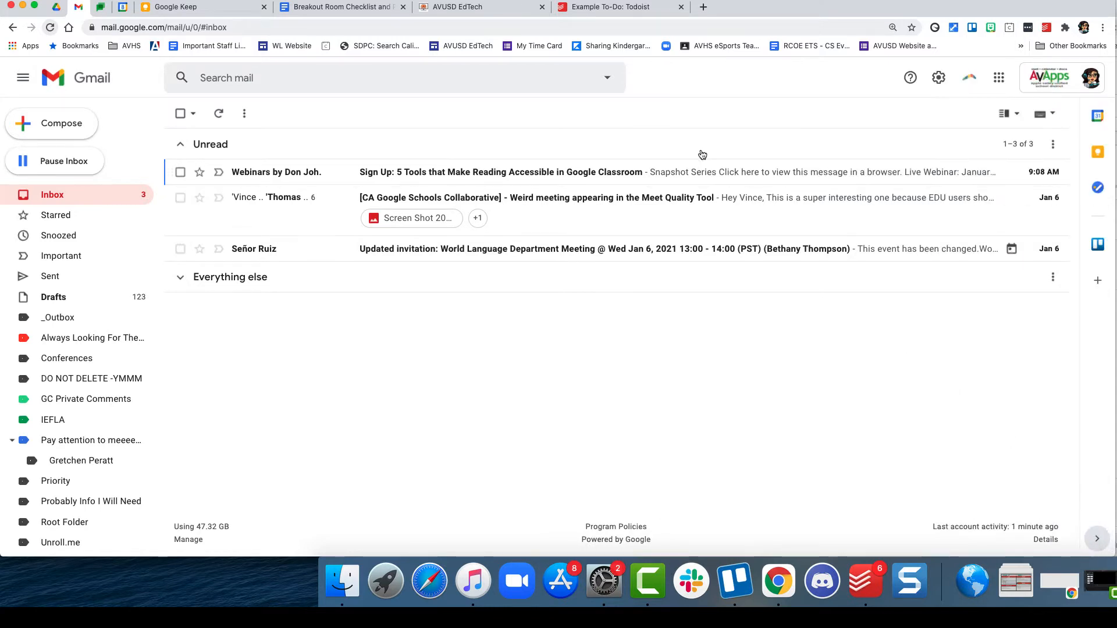
left_click(1098, 154)
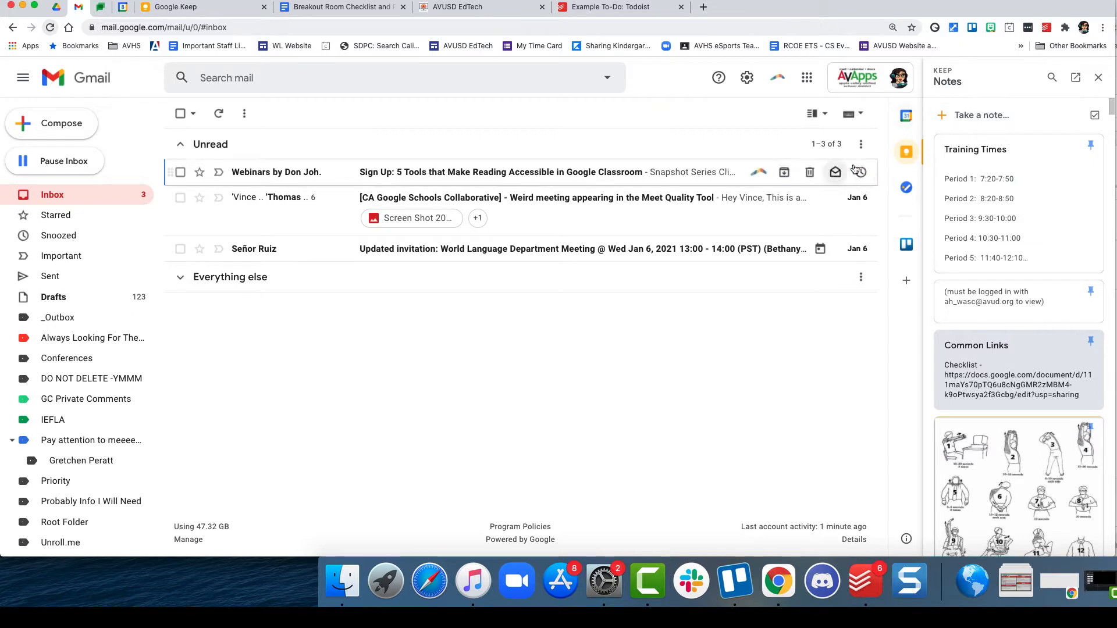
Create a Keep note titled "To Do" with the text "Sign Up for Don Johnson".
left_click(1002, 119)
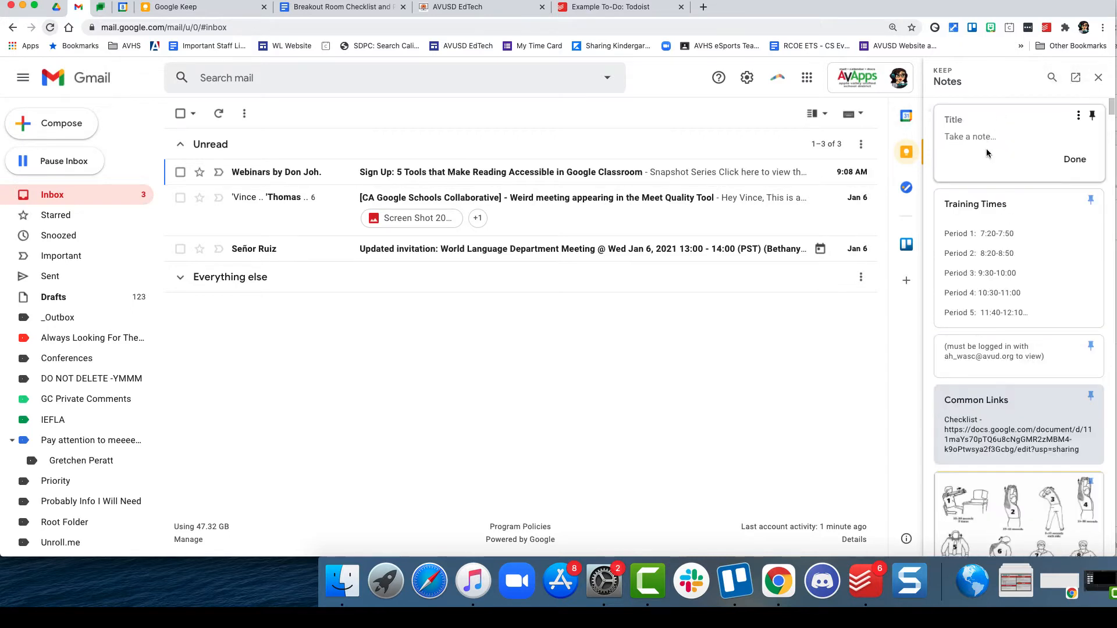
left_click(979, 117)
type("To Do")
left_click(987, 135)
type("Sign Up for Don Johnson")
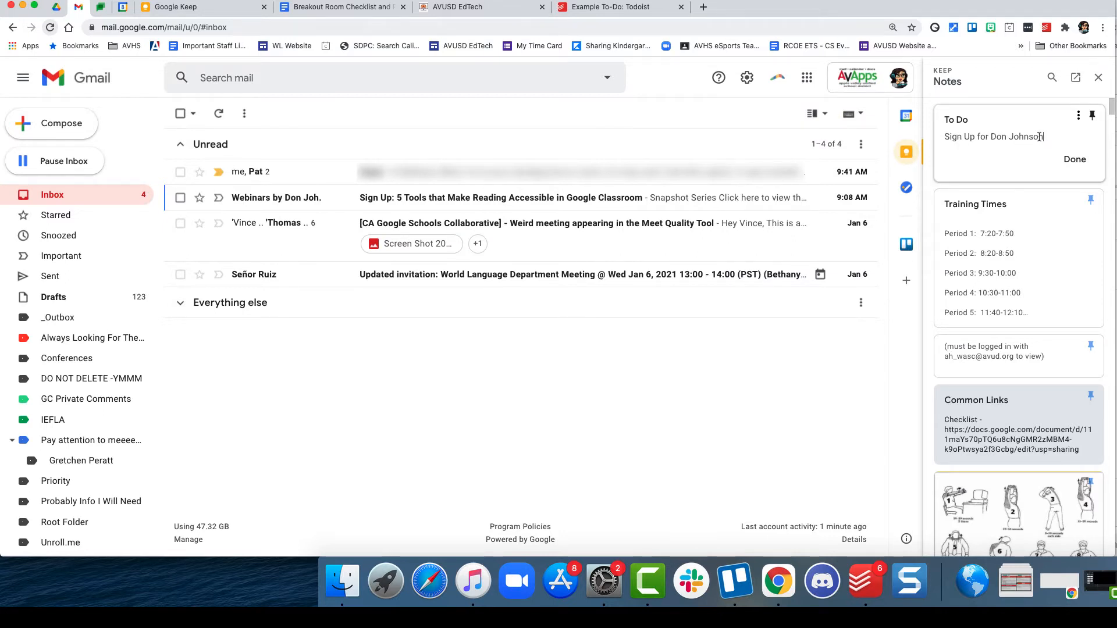
Open the To Do note in the full Google Keep site and show its text with checkboxes.
left_click(1078, 116)
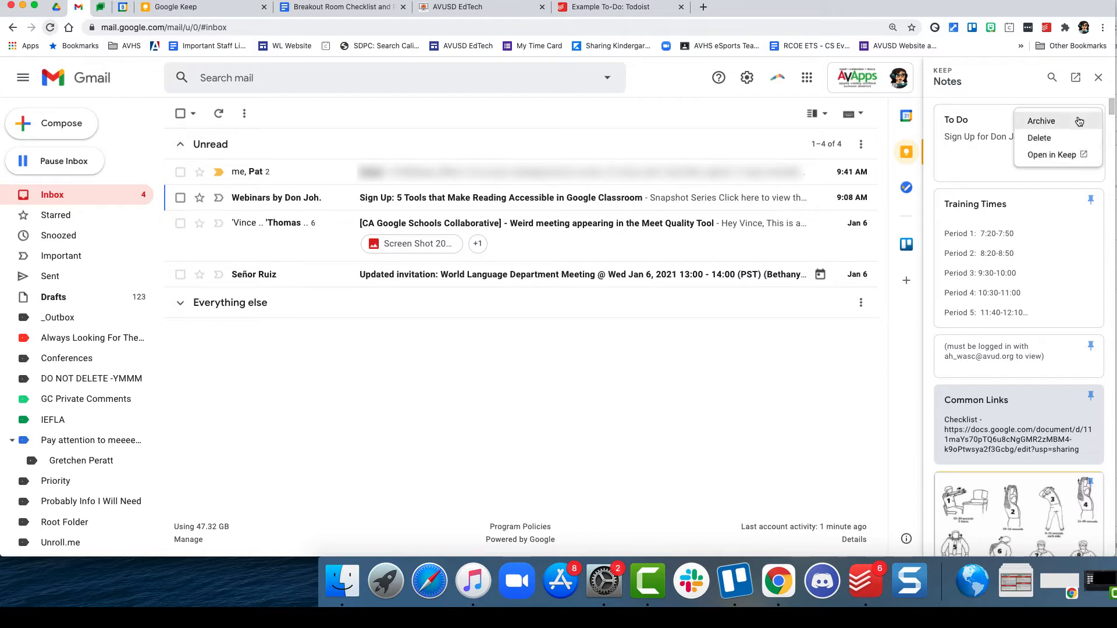
left_click(1078, 156)
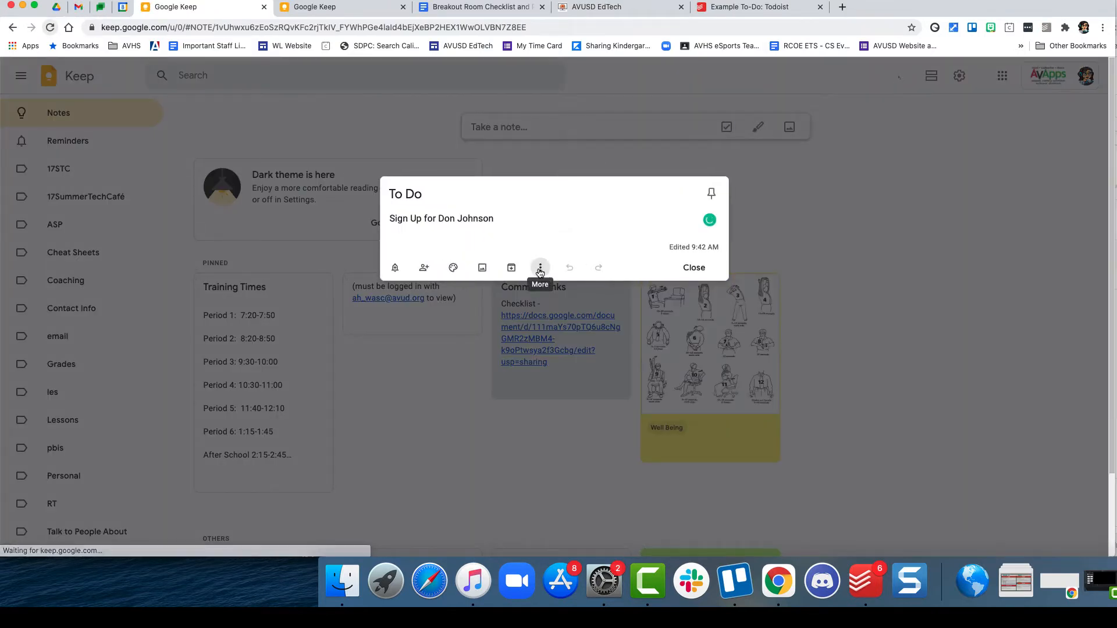
left_click(540, 268)
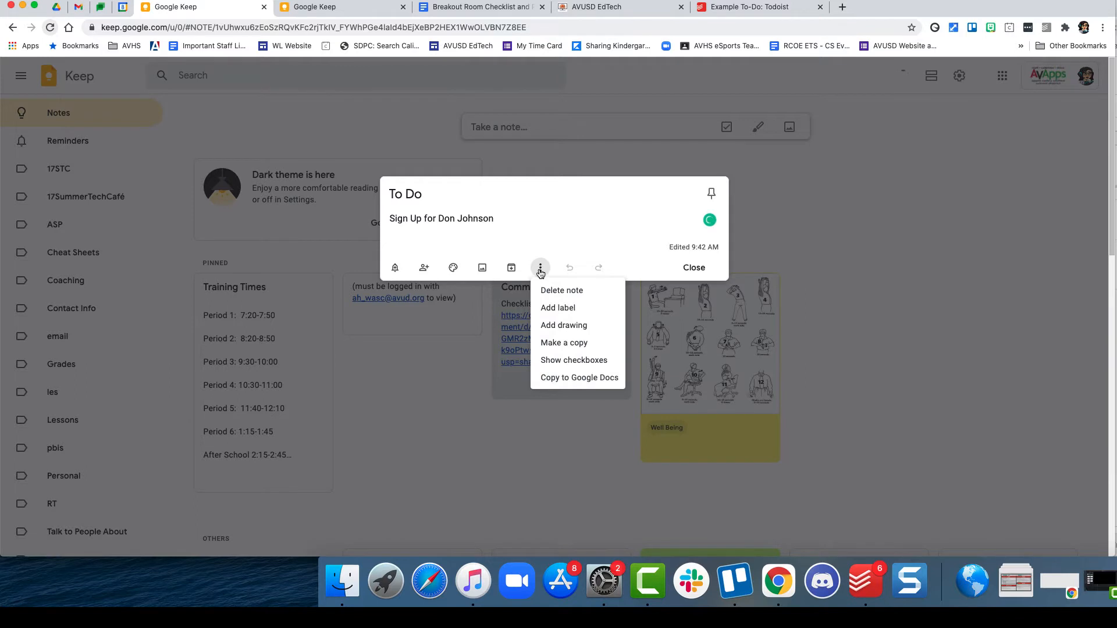
left_click(544, 360)
Try brown, yellow and green as the To Do note's color, and restore the default white.
mouse_move(452, 284)
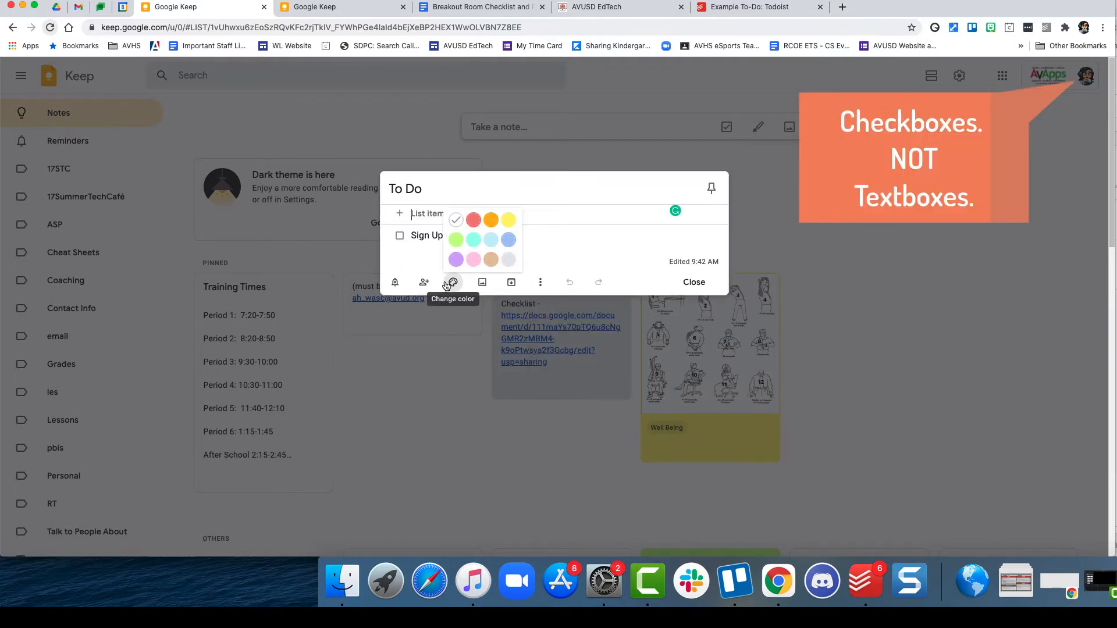
left_click(491, 260)
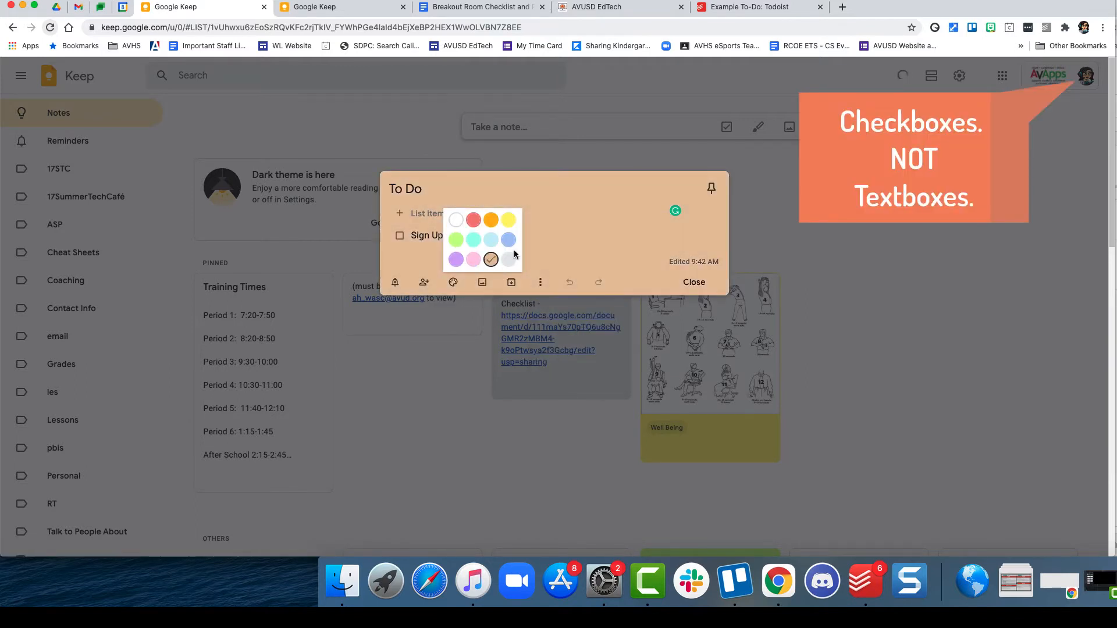
left_click(508, 220)
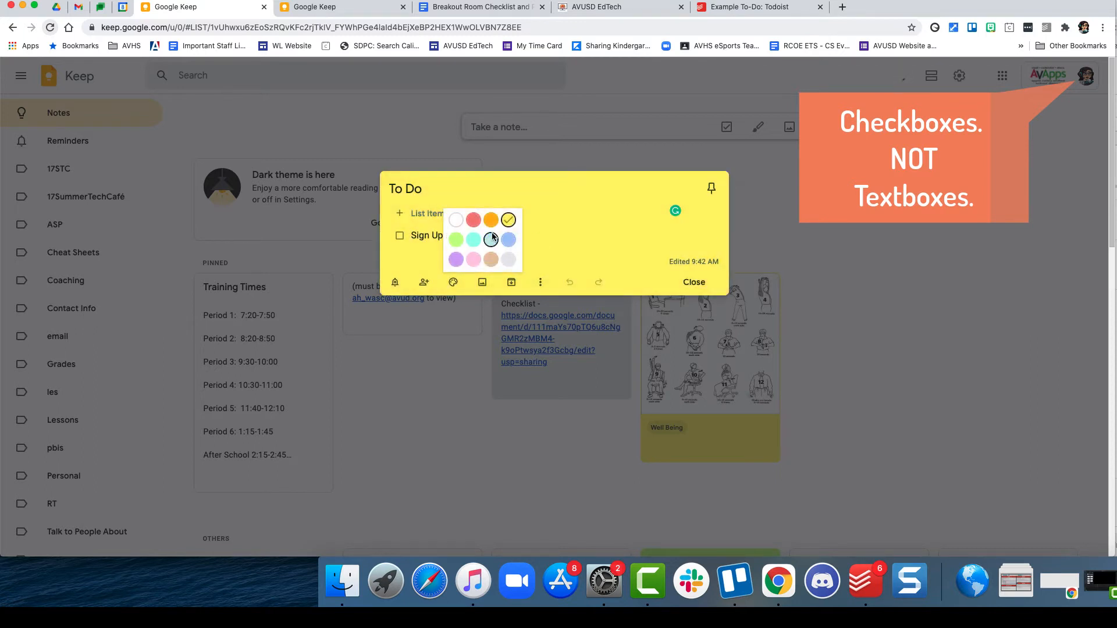
left_click(462, 243)
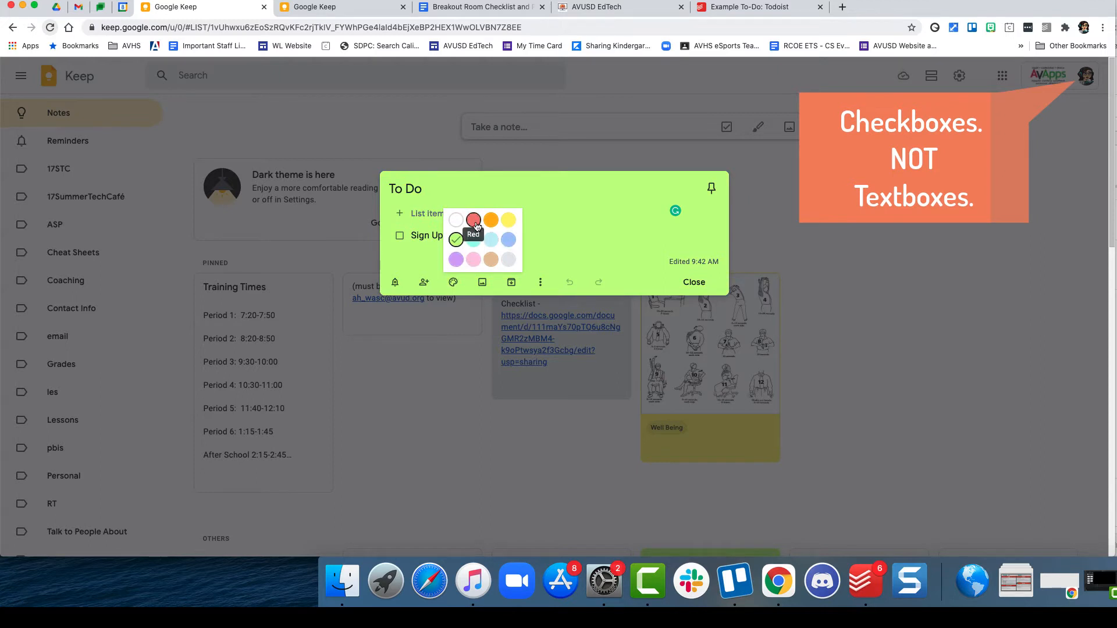
left_click(456, 220)
Close the To Do note and pin it in the notes overview.
left_click(699, 281)
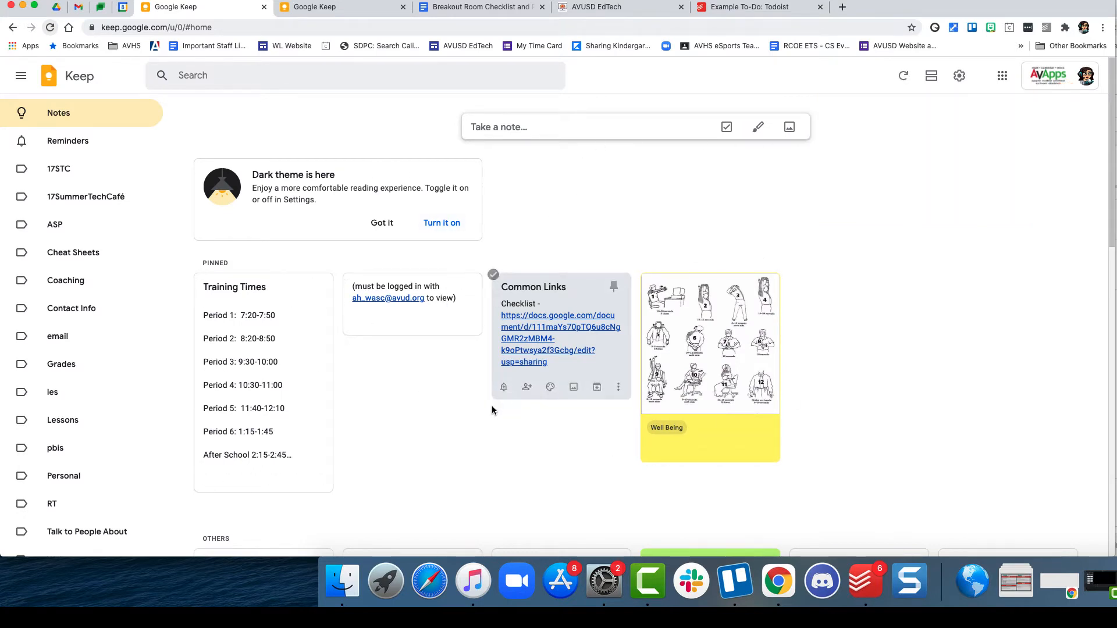
scroll(479, 398, "down", 3)
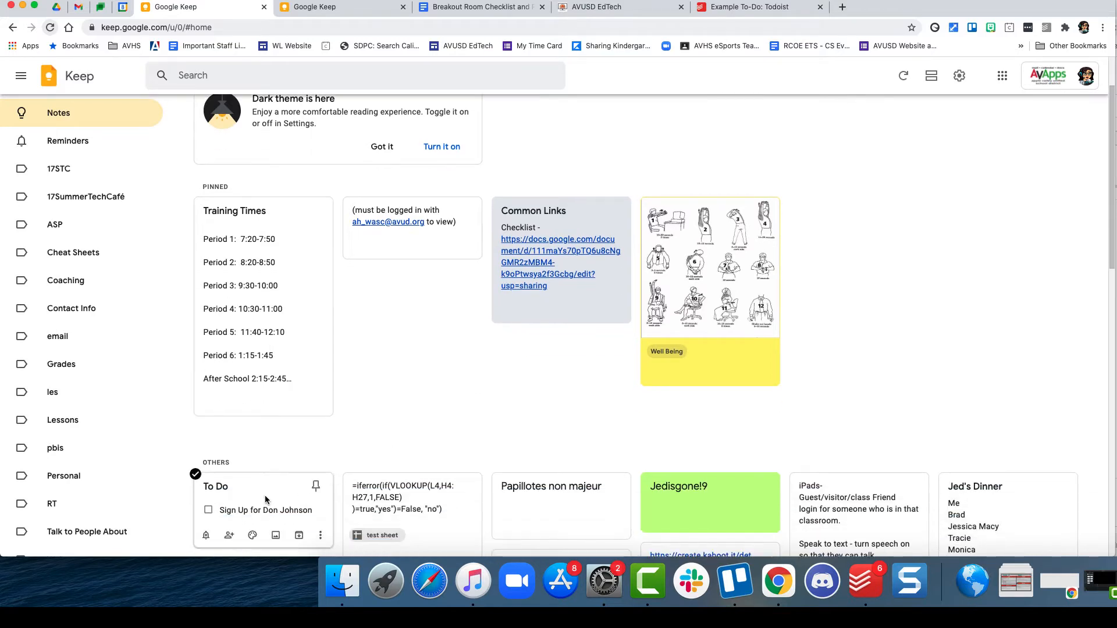
left_click(316, 485)
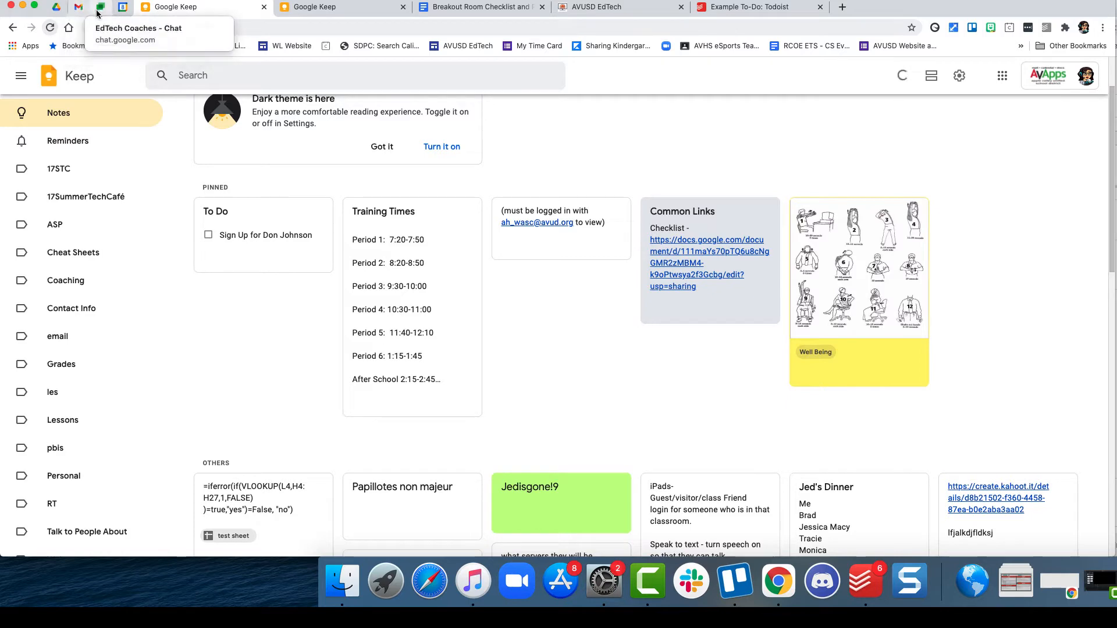
Back in Gmail, add a "Talk to" item with the colleague's name to the To Do note and check off "Sign Up for Don Johnson".
left_click(80, 8)
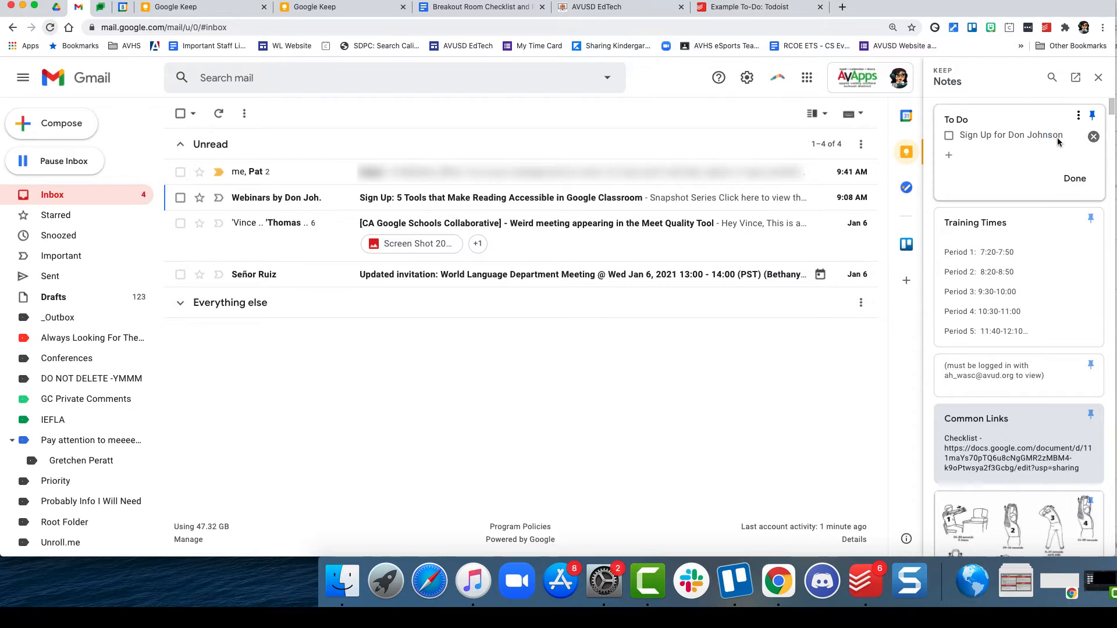
left_click(1075, 179)
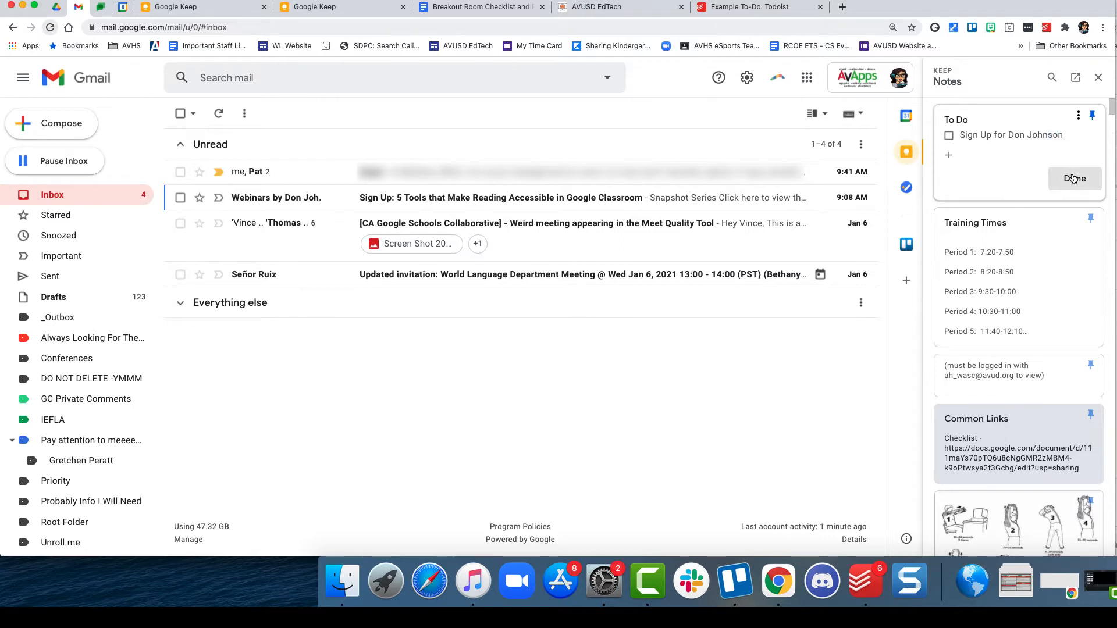
left_click(1009, 166)
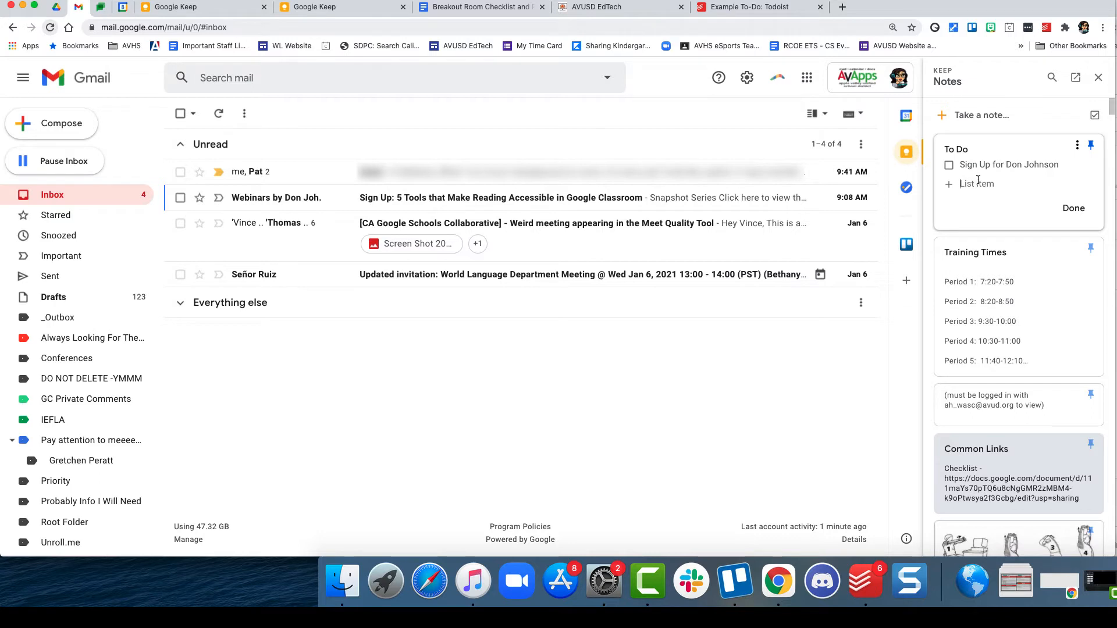
type("Talk to s")
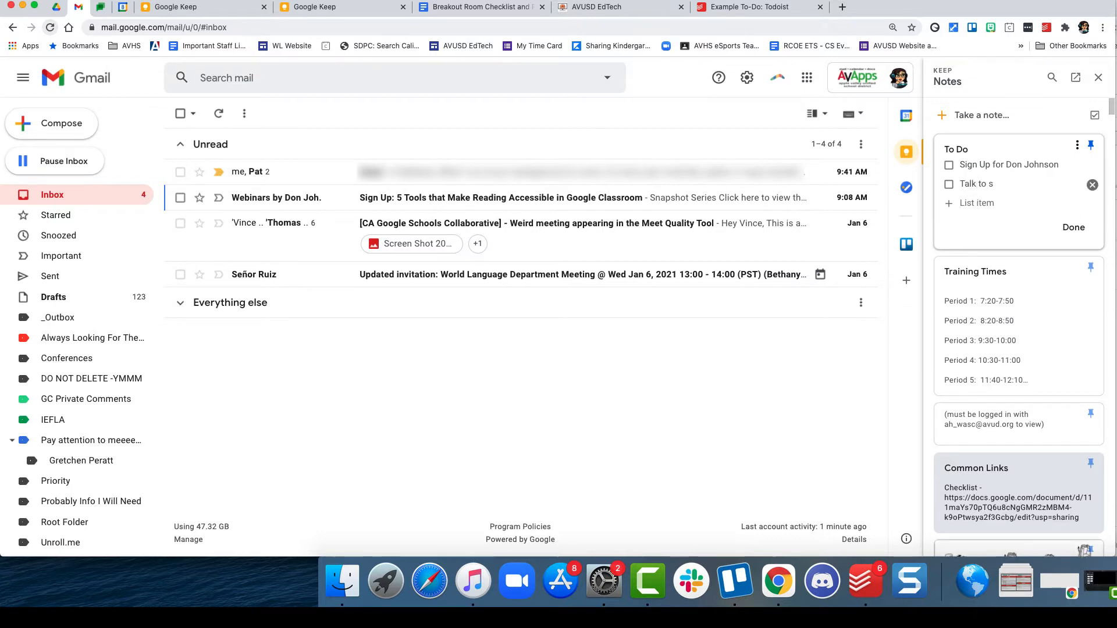
type("Sen")
key("alt+n")
left_click(948, 165)
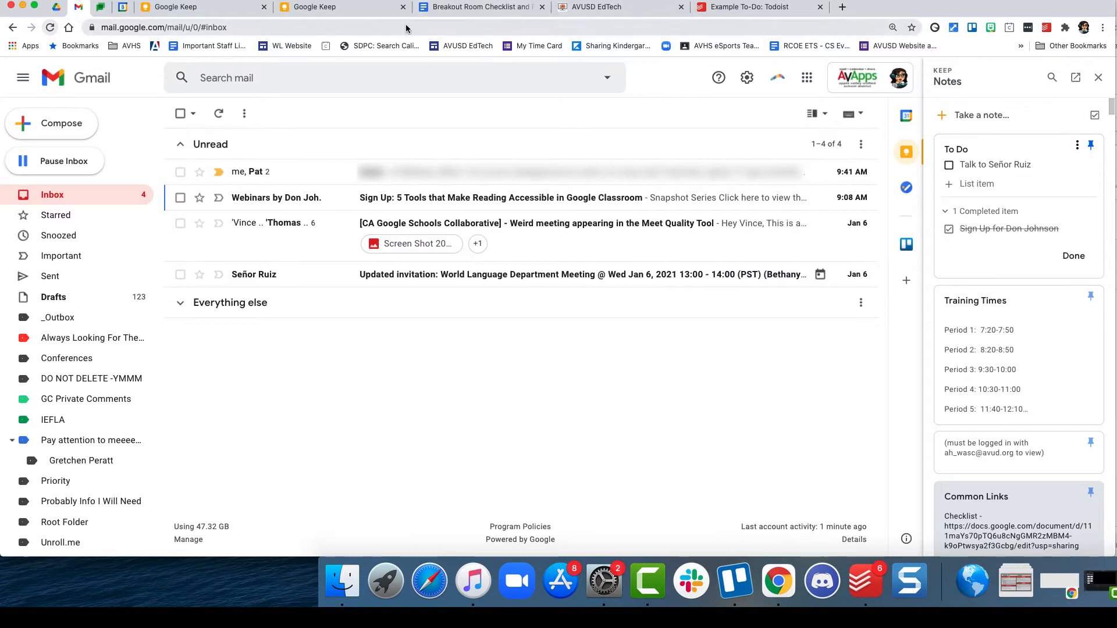
View the Breakout Room Checklist document and the To Do note in Google Keep, and return to the Gmail inbox.
left_click(464, 8)
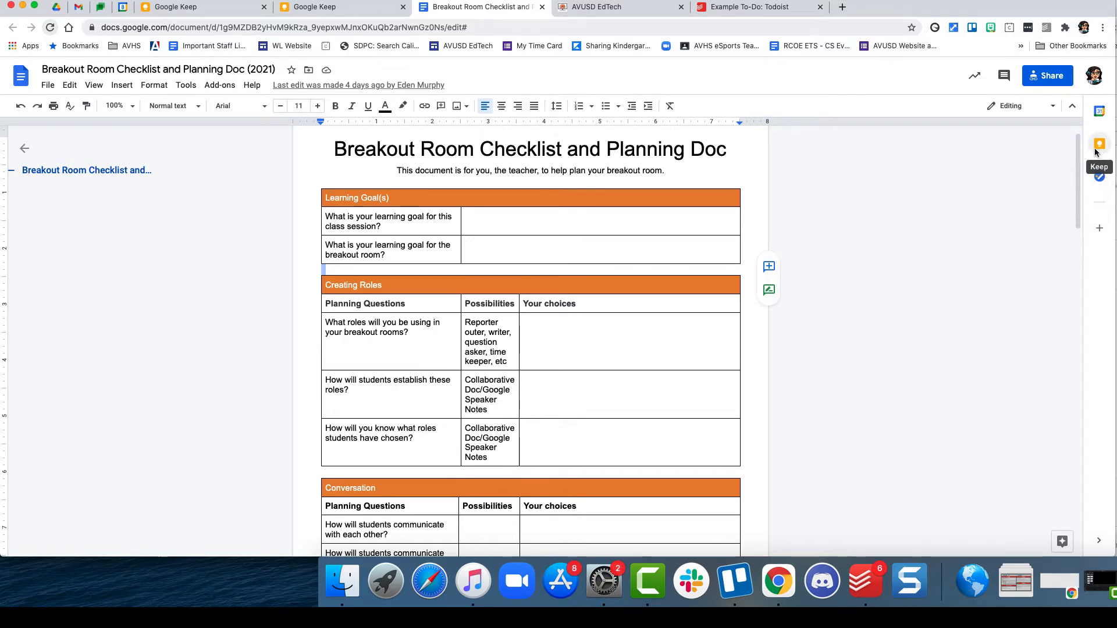
left_click(194, 12)
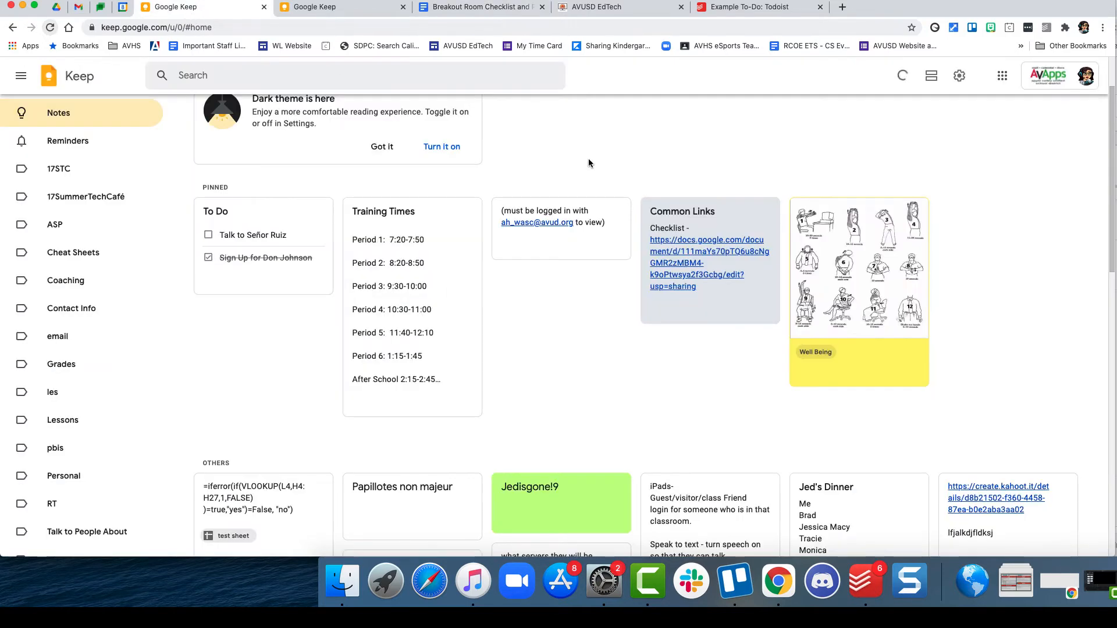
left_click(79, 7)
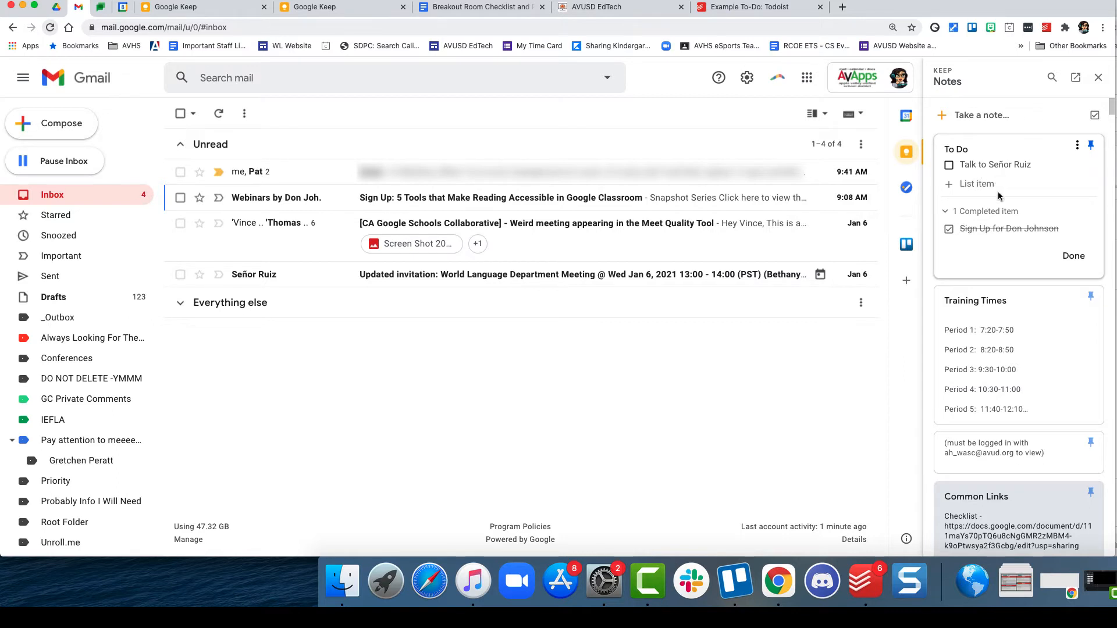
Finish editing the To Do note and close the Keep notes beside the inbox.
left_click(1079, 259)
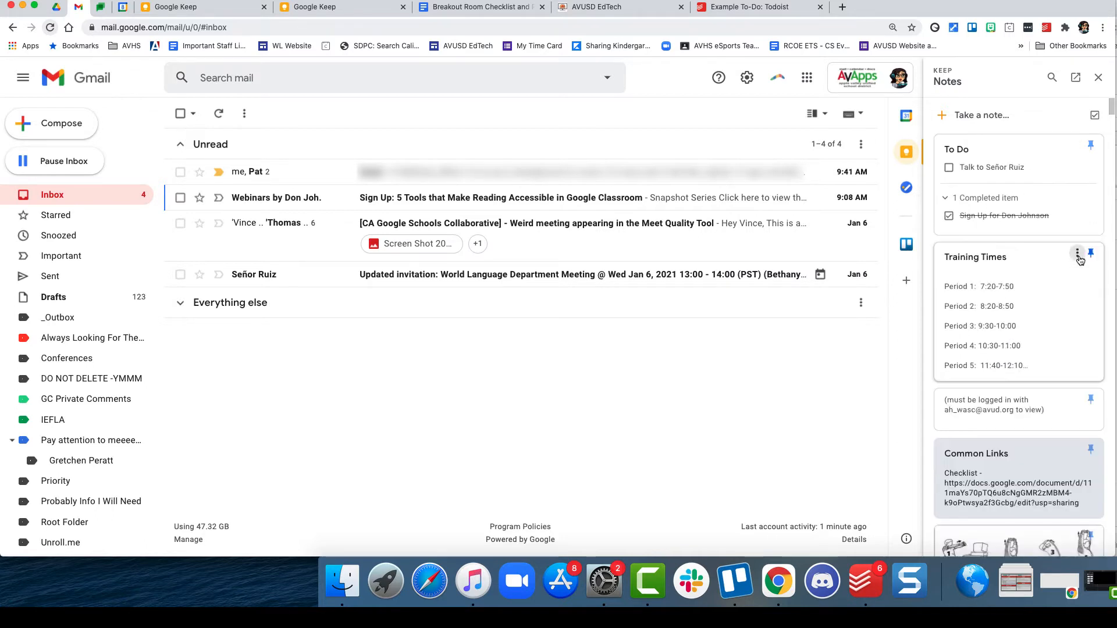
left_click(1100, 80)
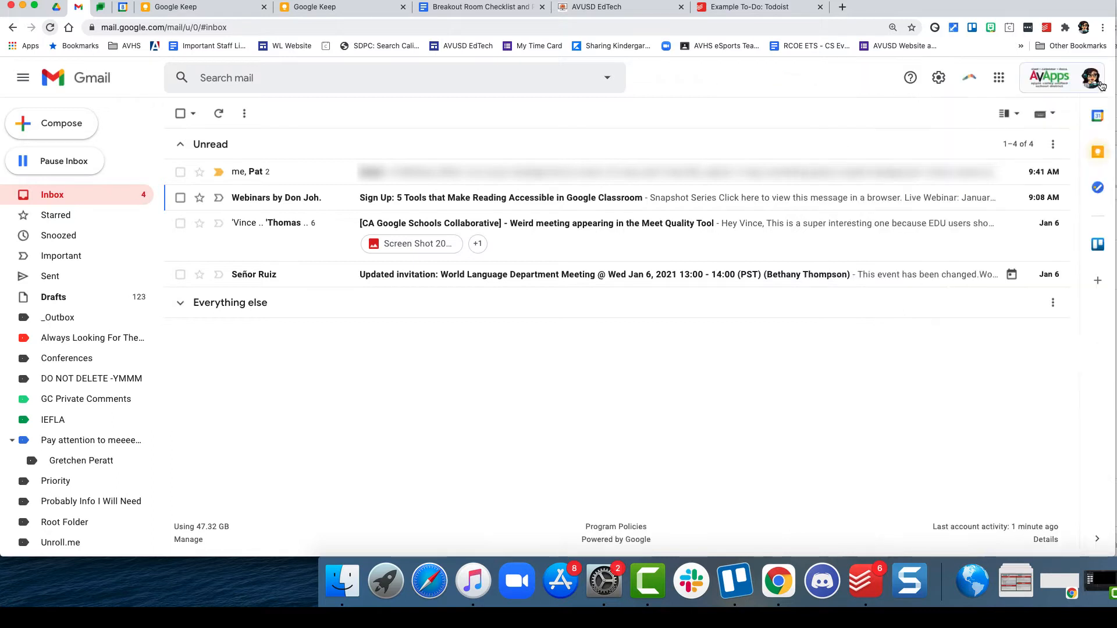
left_click(1097, 188)
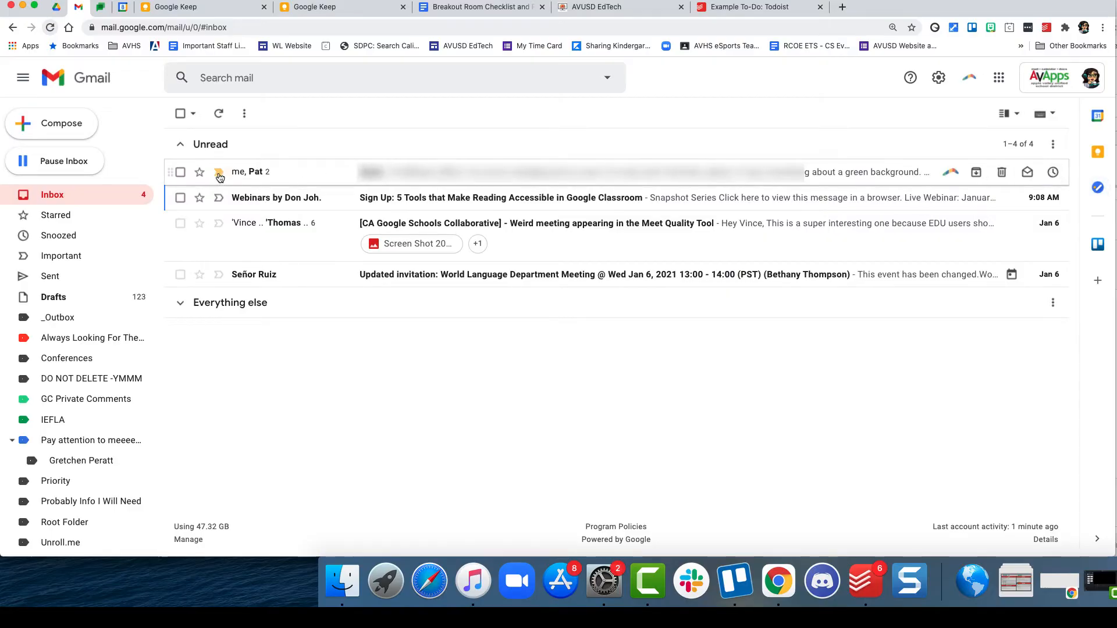
Mark the topmost unread conversation as not important and add the "Sign Up: 5 Tools" webinar email to Tasks.
left_click(218, 175)
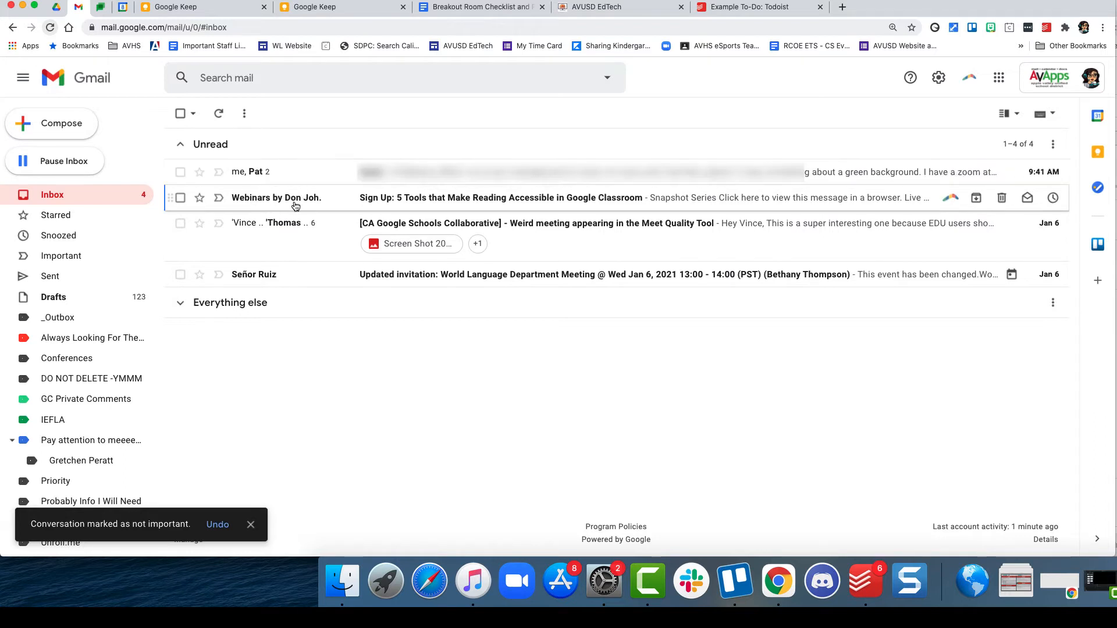
left_click(180, 198)
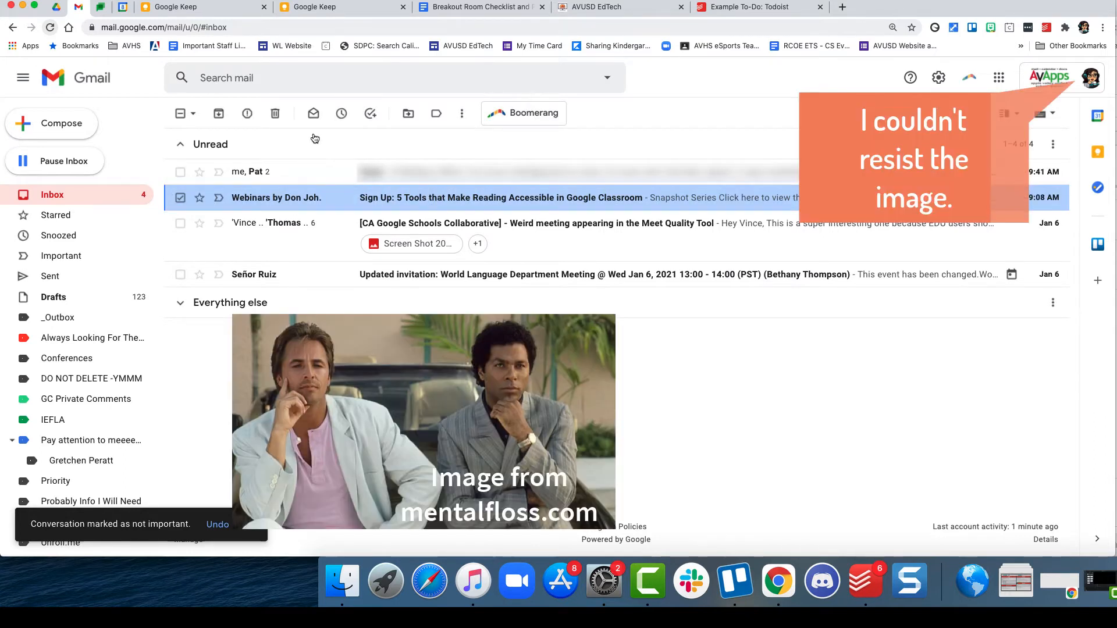
left_click(370, 115)
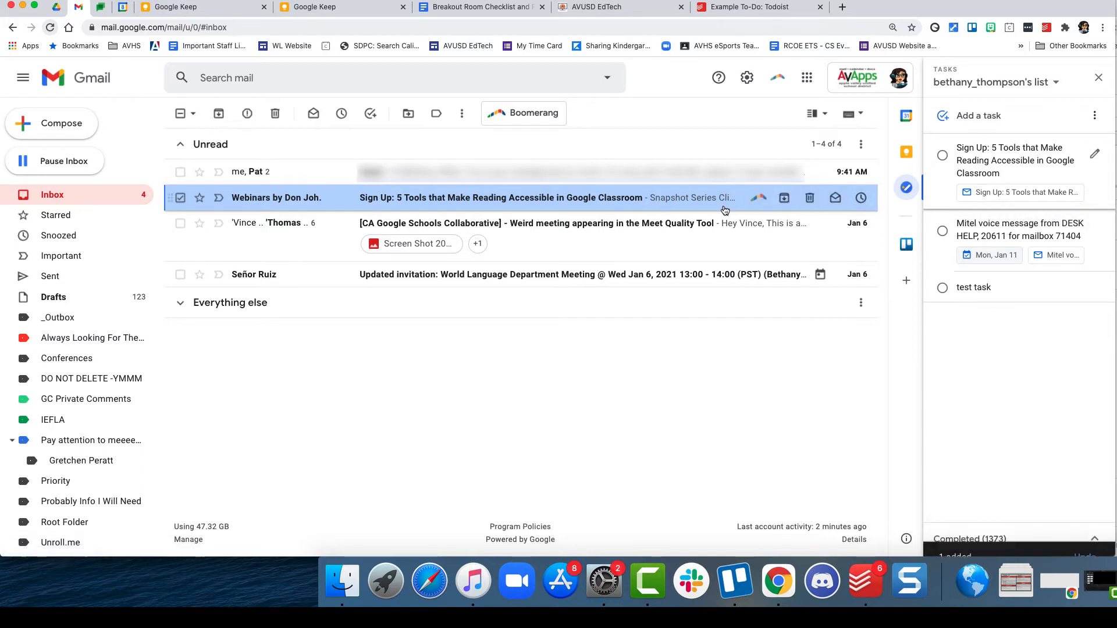
Open the email linked to the new webinar task and add the task details "I hope this is like Miami Vice".
left_click(1036, 194)
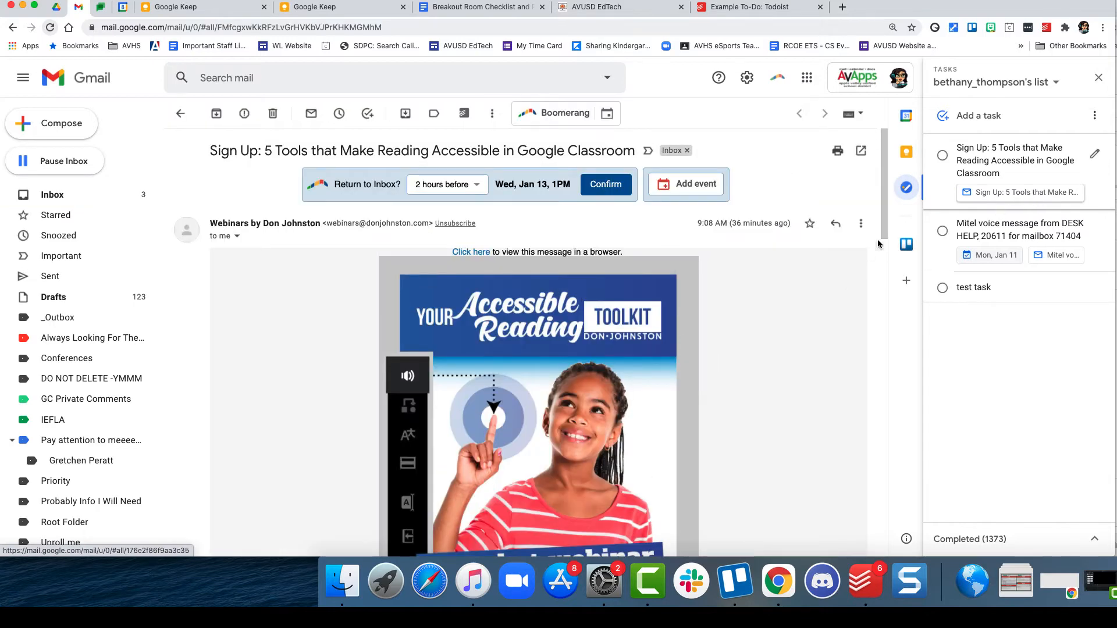
left_click(1094, 154)
left_click(1024, 192)
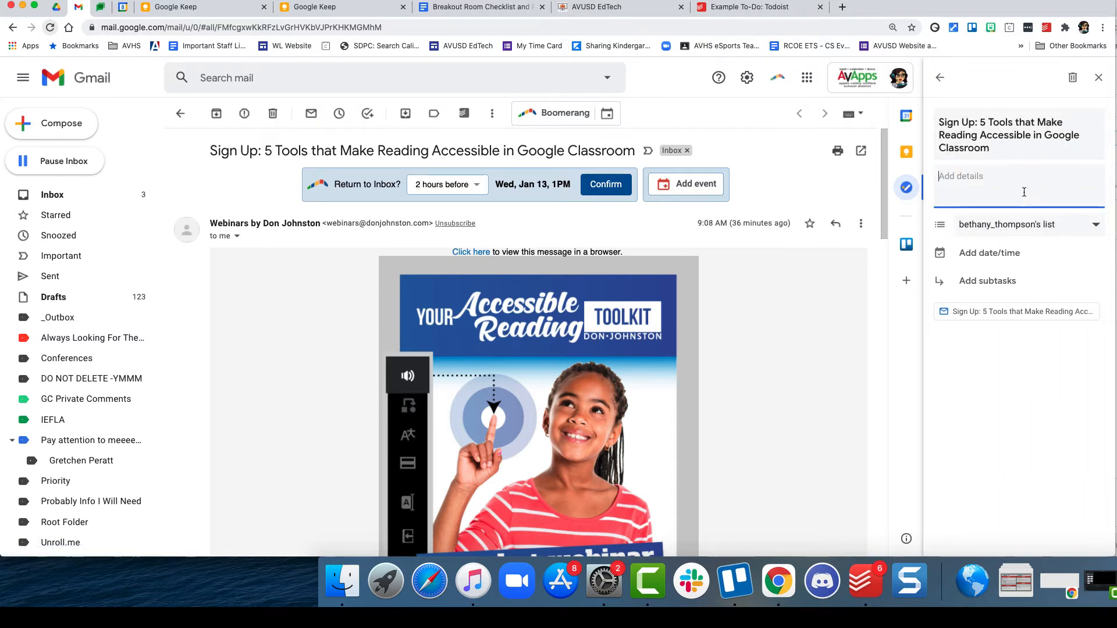
type("I hope this is like Miami Vice")
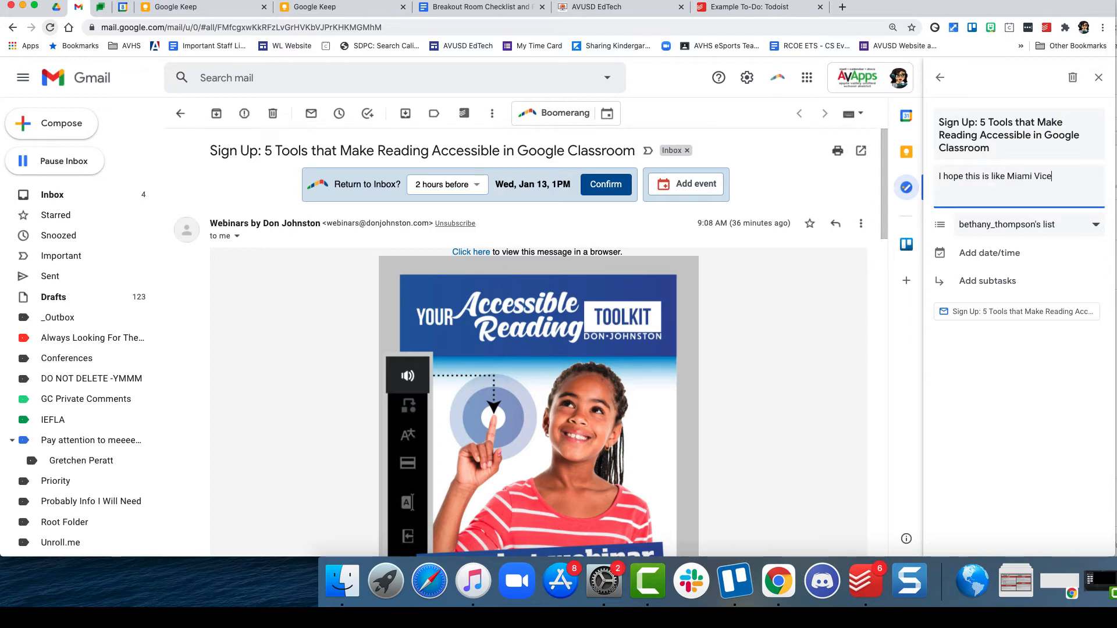
Set the webinar task's date to Monday, January 11, 2021.
left_click(1013, 259)
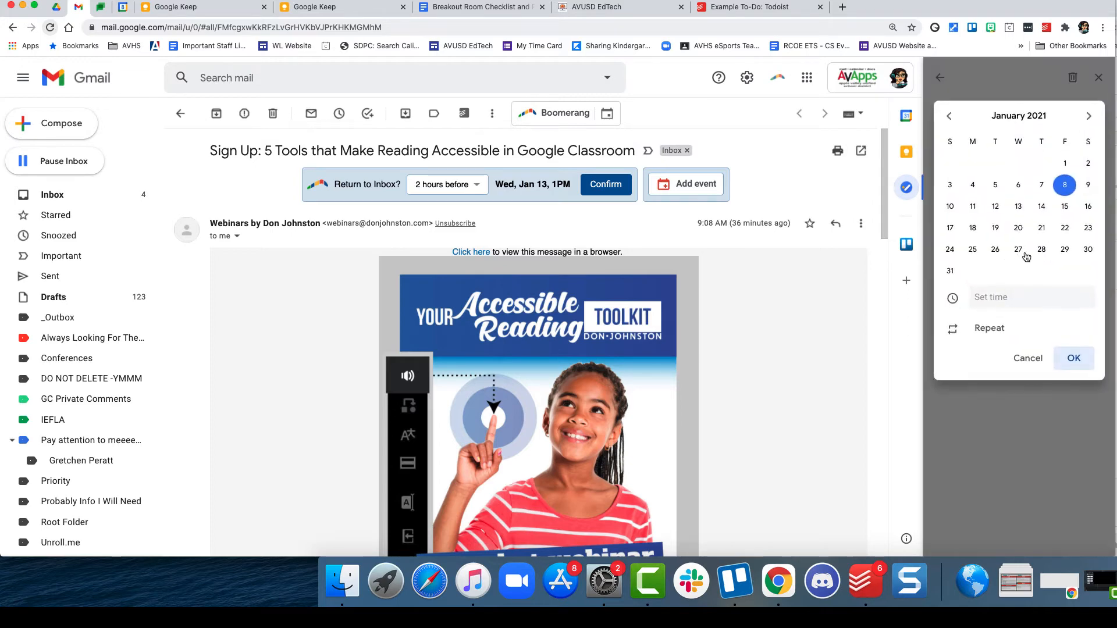
left_click(983, 209)
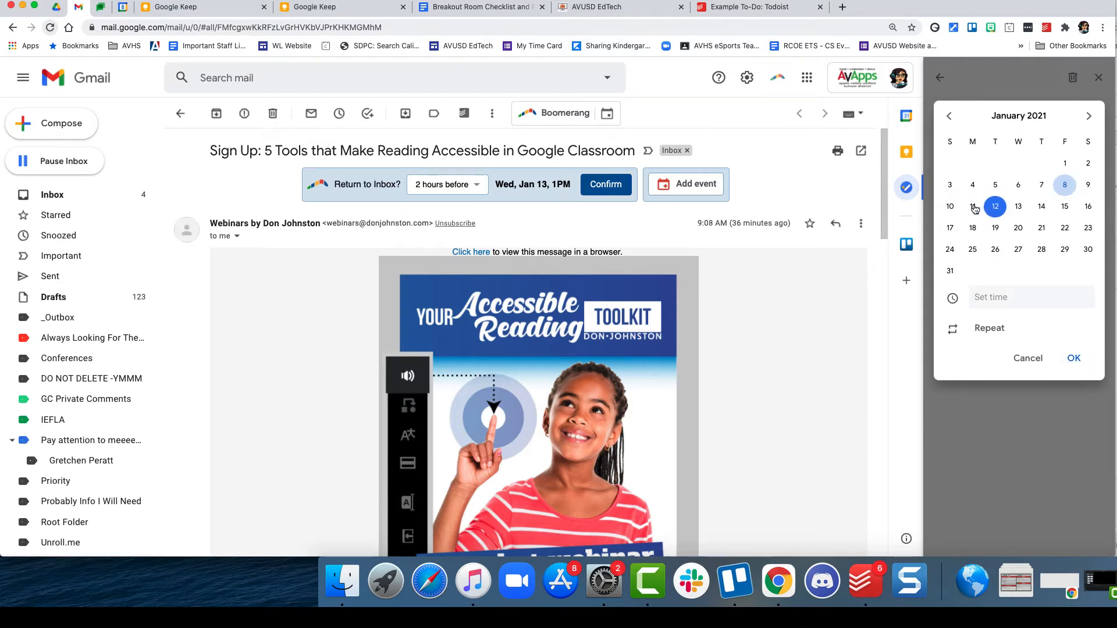
left_click(973, 207)
left_click(1073, 358)
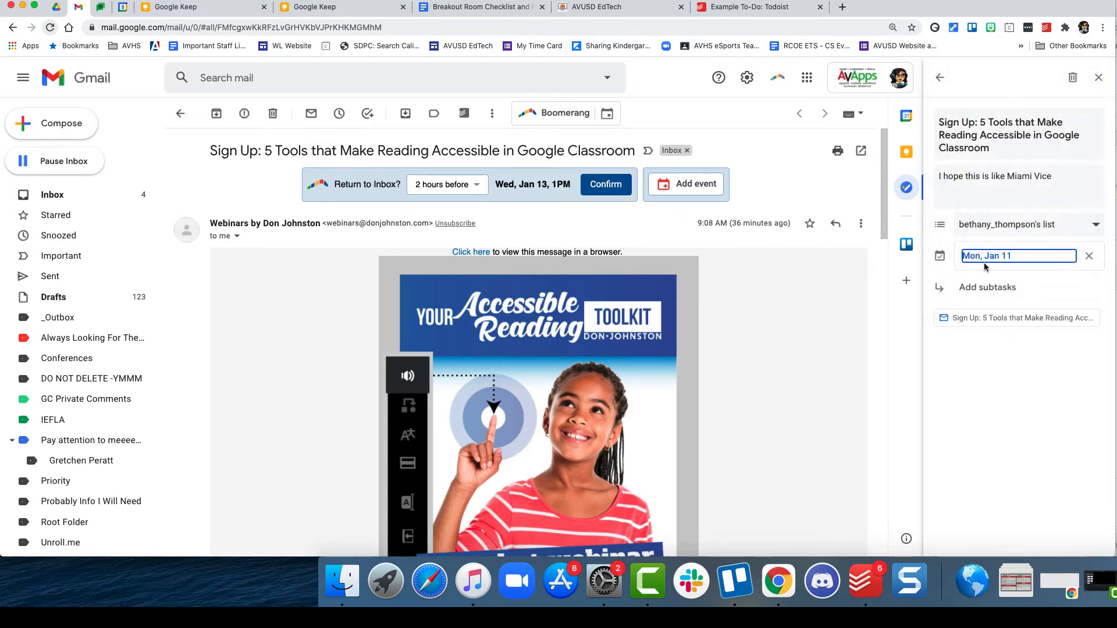
Add the subtasks "Buy a blazer" and "And a pink t-shirt" to the webinar task.
left_click(996, 288)
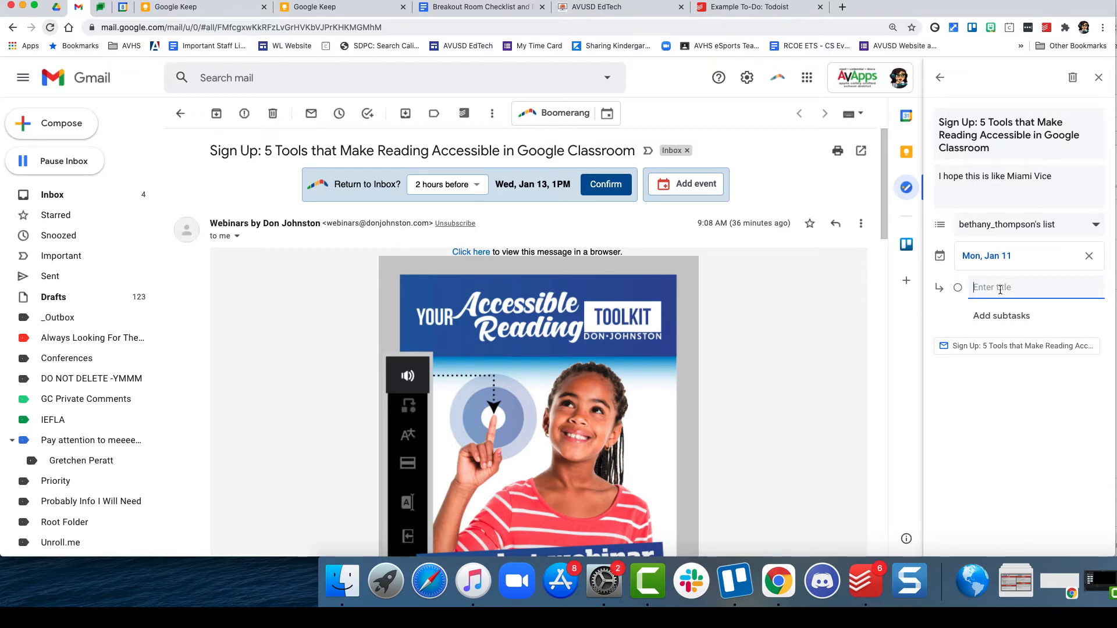
type("Buy a blazer")
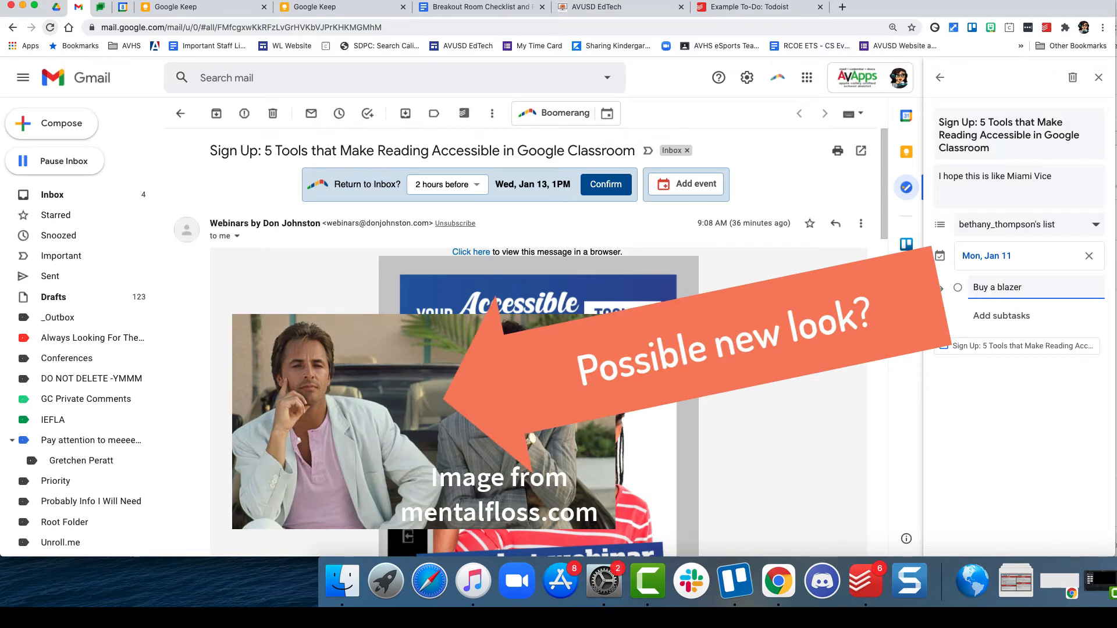
left_click(996, 315)
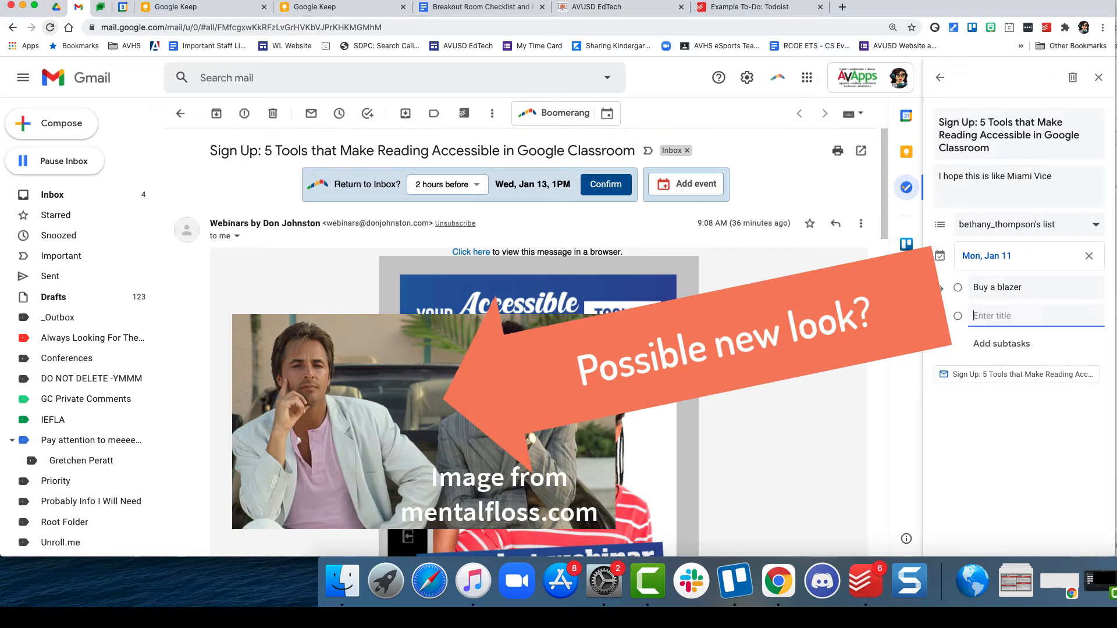
type("And a pink t-shirt")
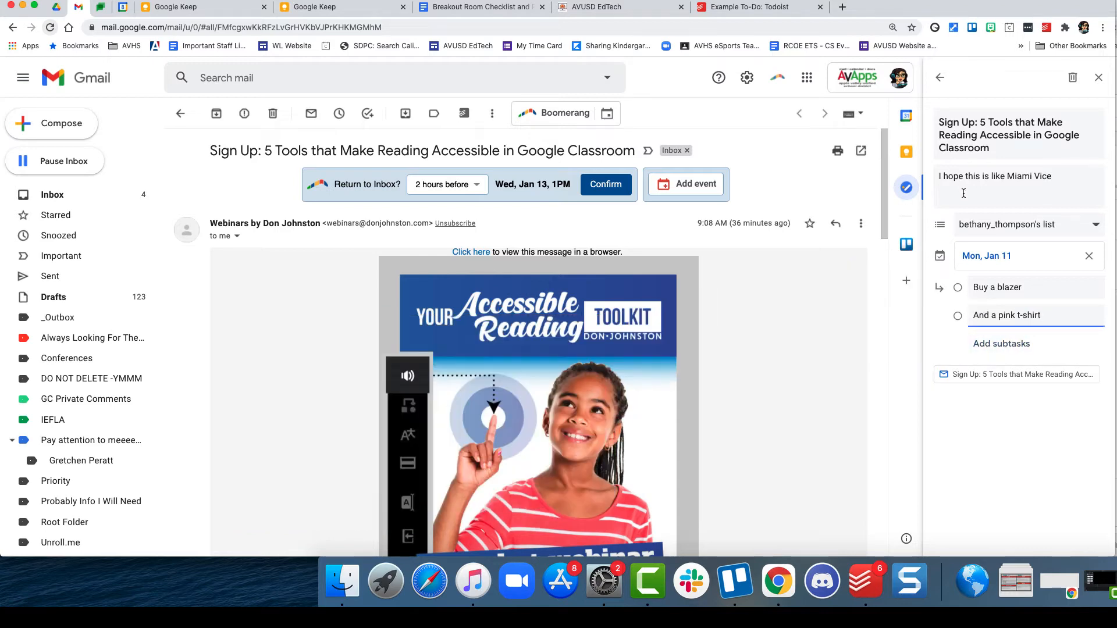
Return to the task list and mark both subtasks of the webinar task complete.
left_click(940, 78)
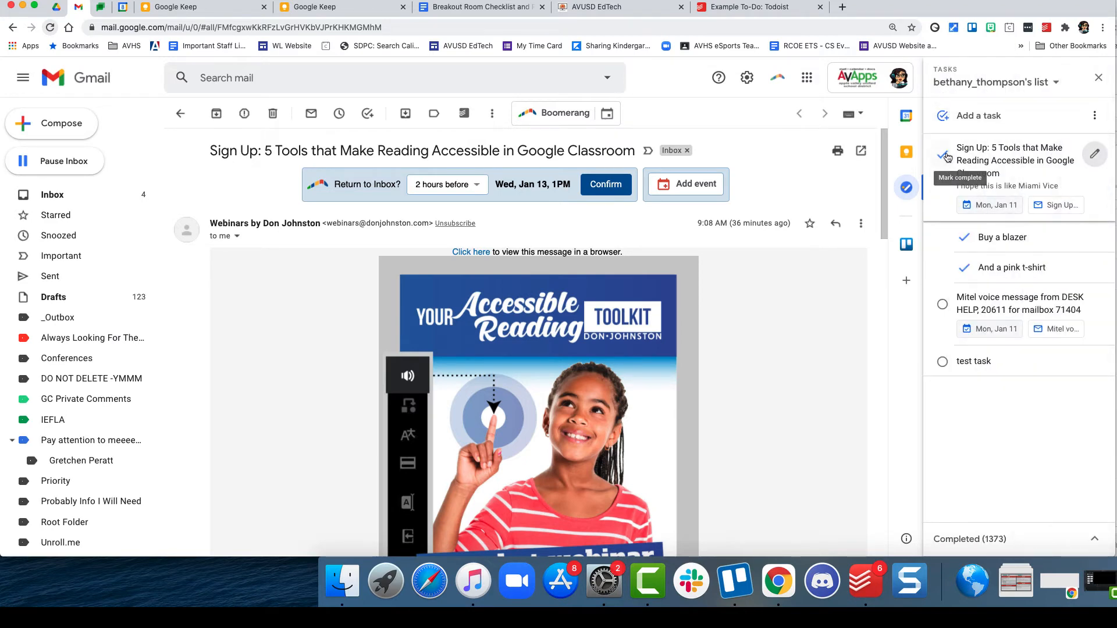
left_click(964, 237)
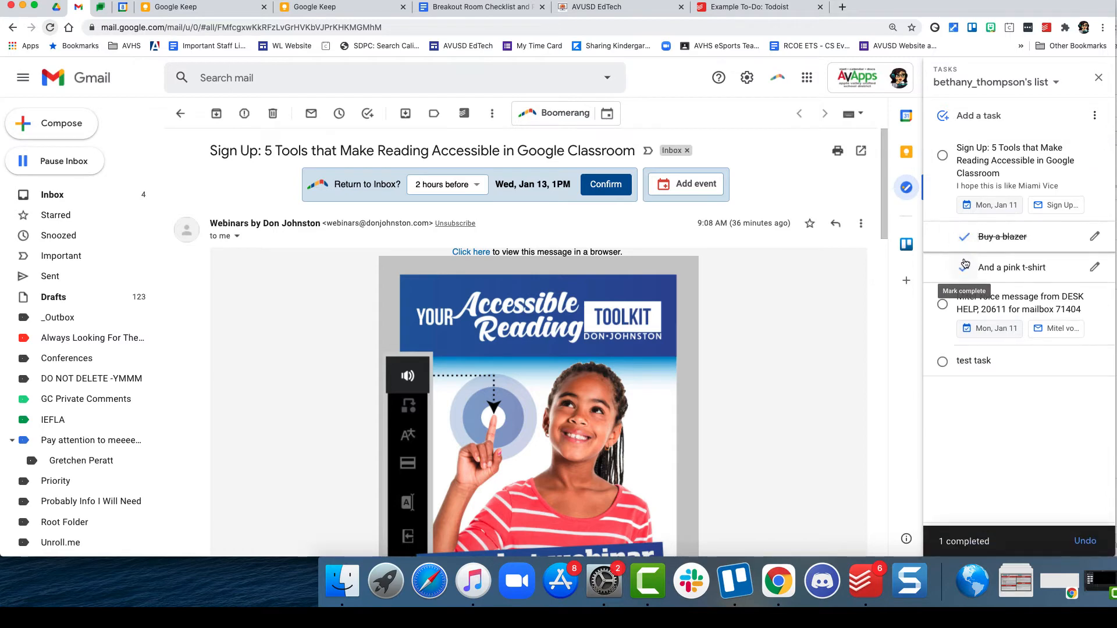
left_click(964, 238)
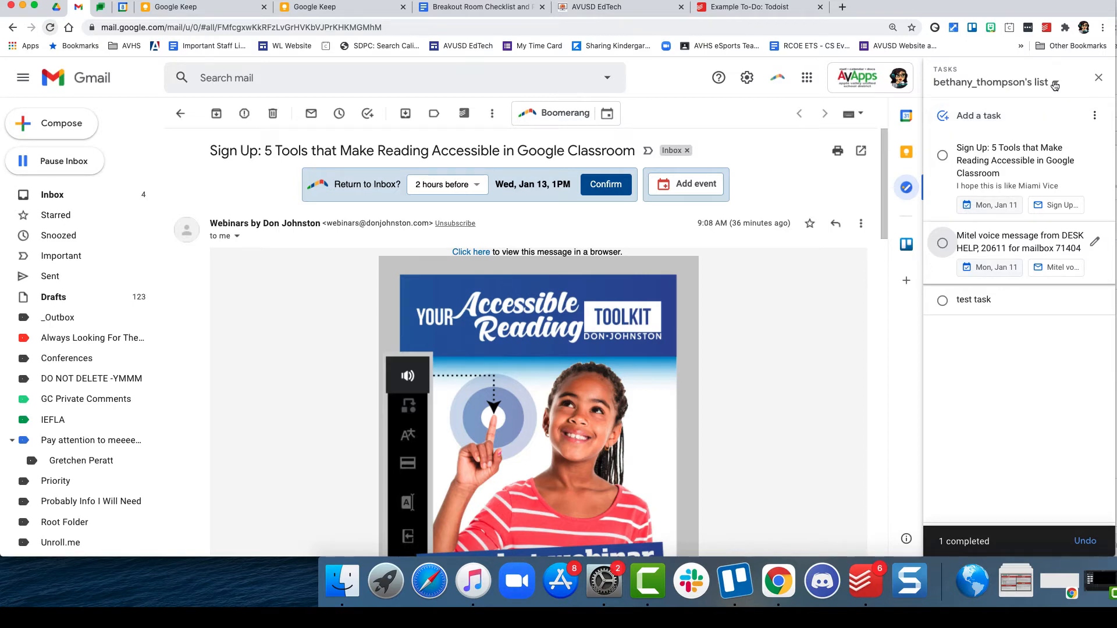
left_click(1094, 116)
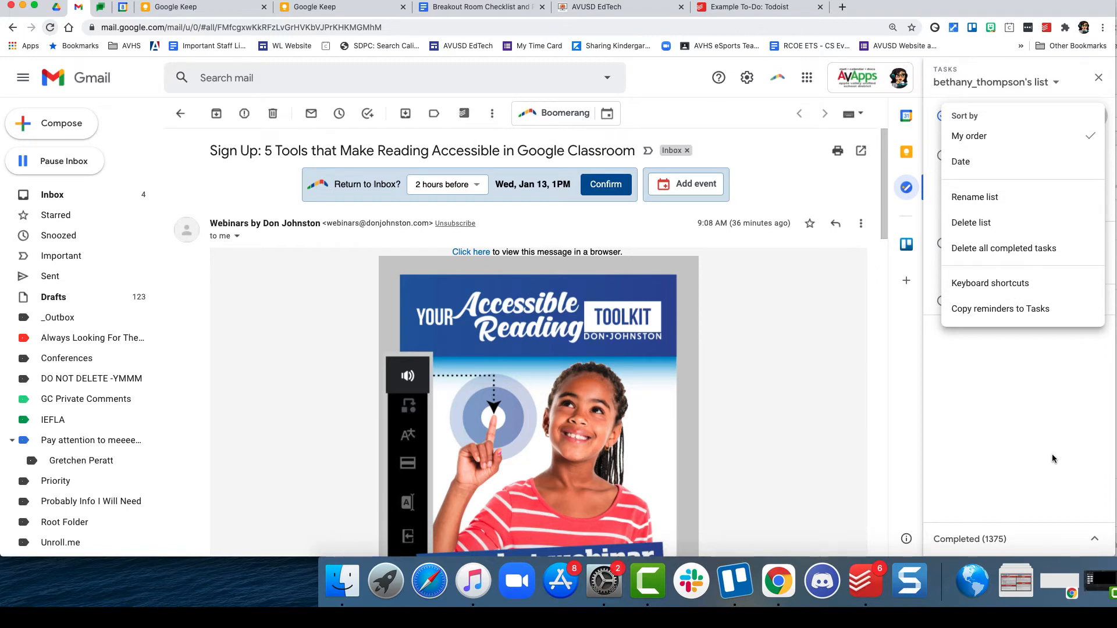
left_click(1030, 436)
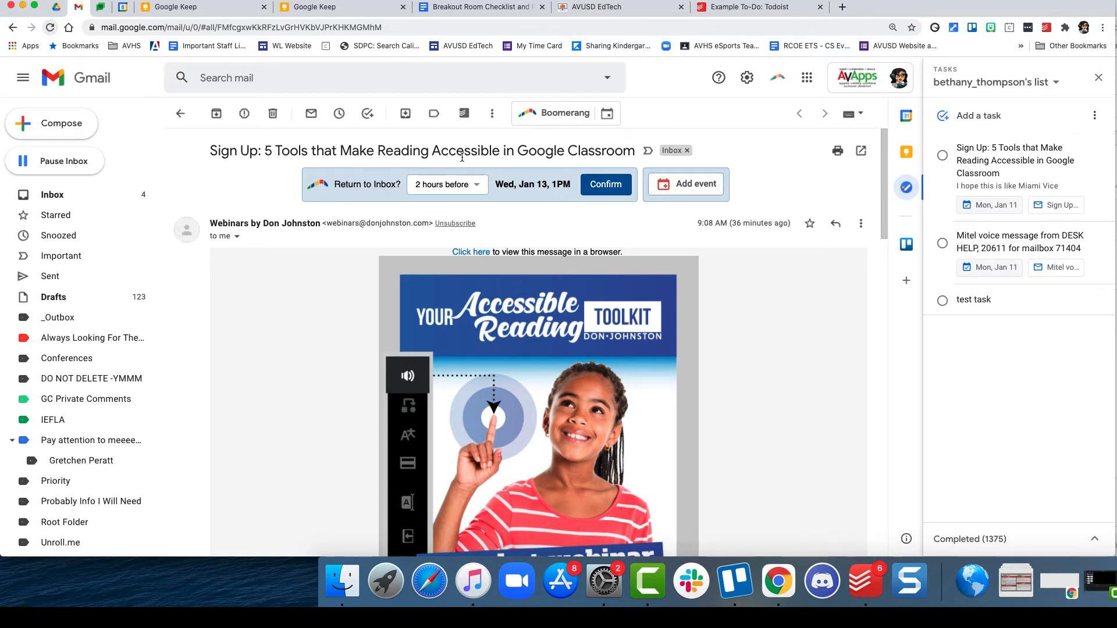
Switch to Google Calendar and show the week of January 10 to 16, 2021.
left_click(123, 9)
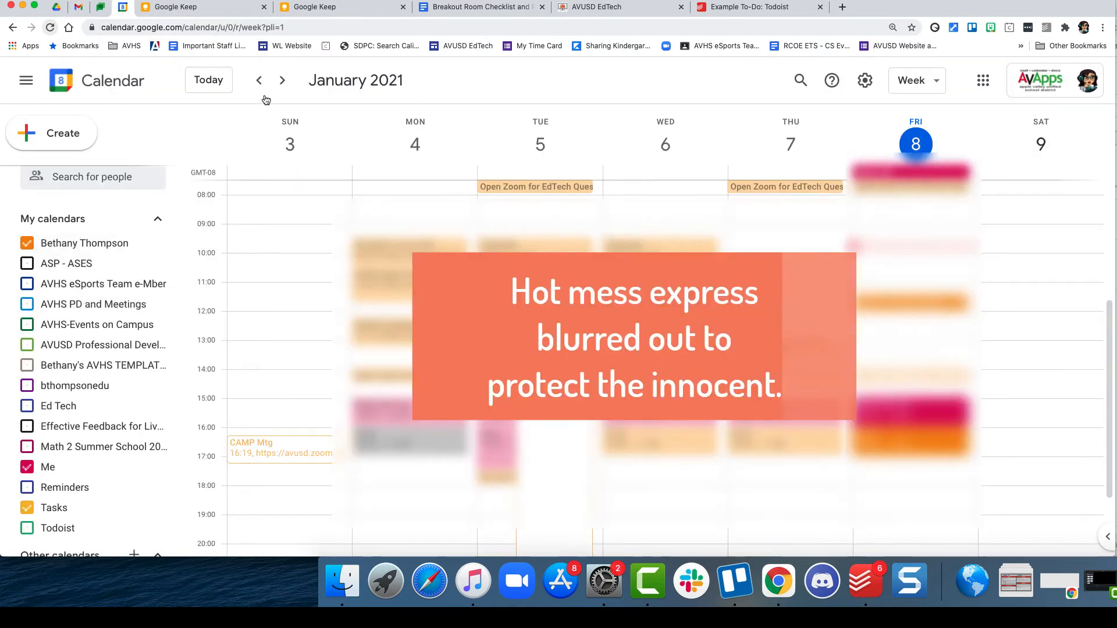
left_click(280, 81)
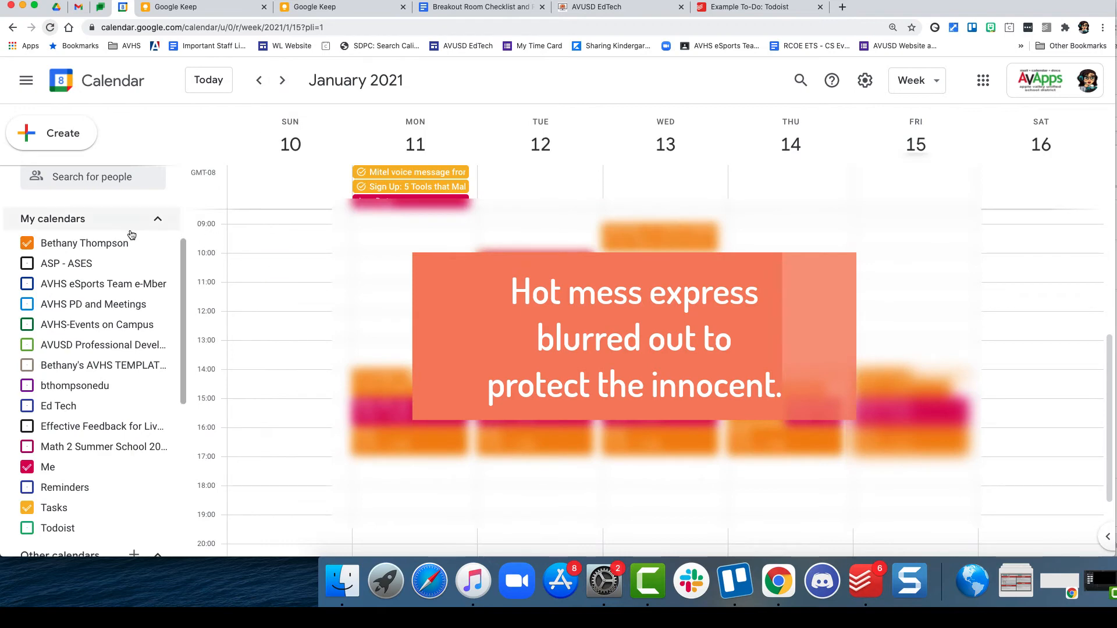
Hide the Tasks calendar from the week view and show it again.
scroll(108, 245, "up", 3)
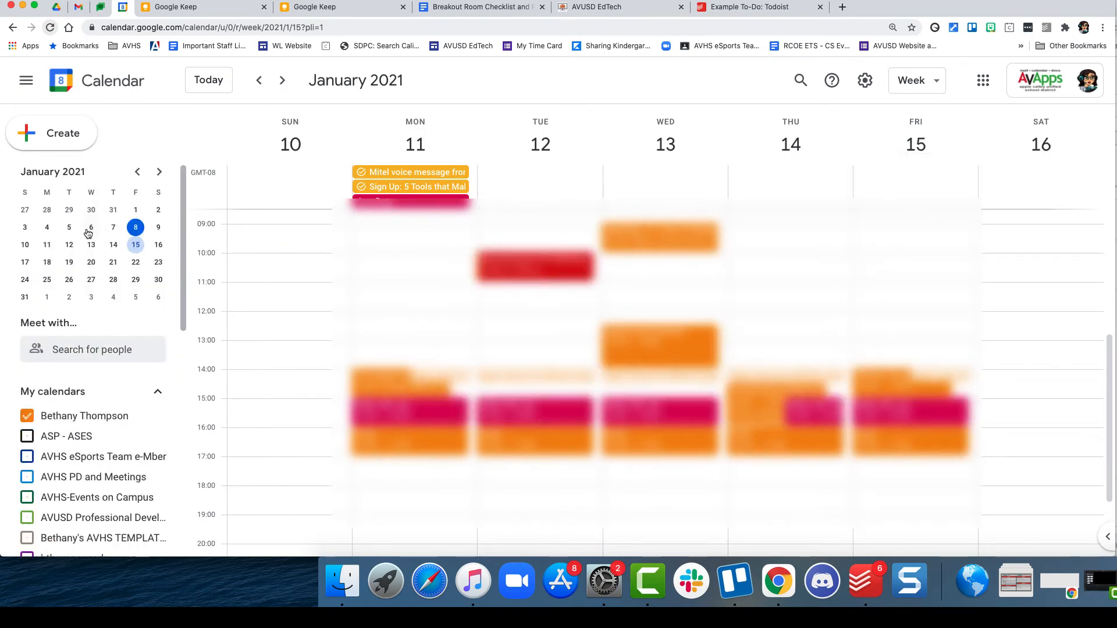
scroll(113, 302, "down", 2)
scroll(113, 305, "down", 1)
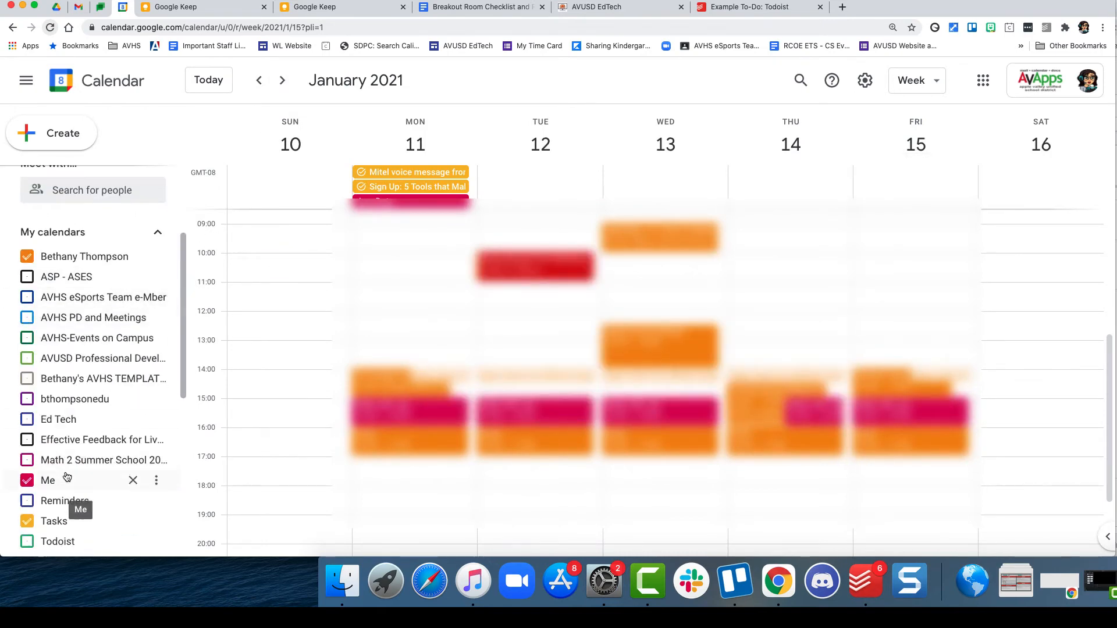
left_click(28, 521)
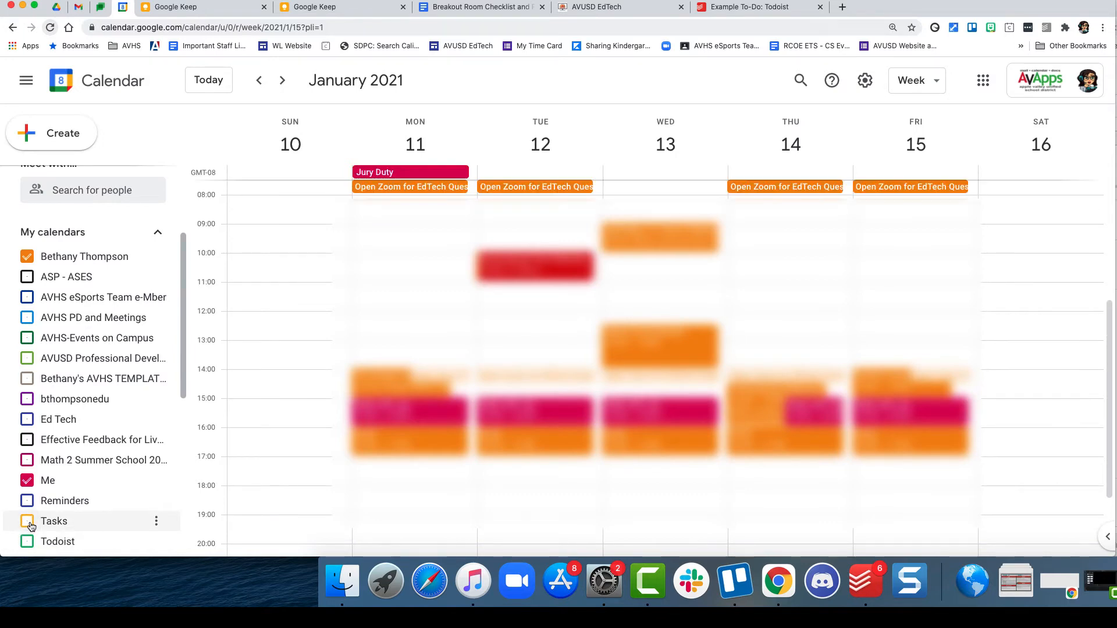
left_click(30, 524)
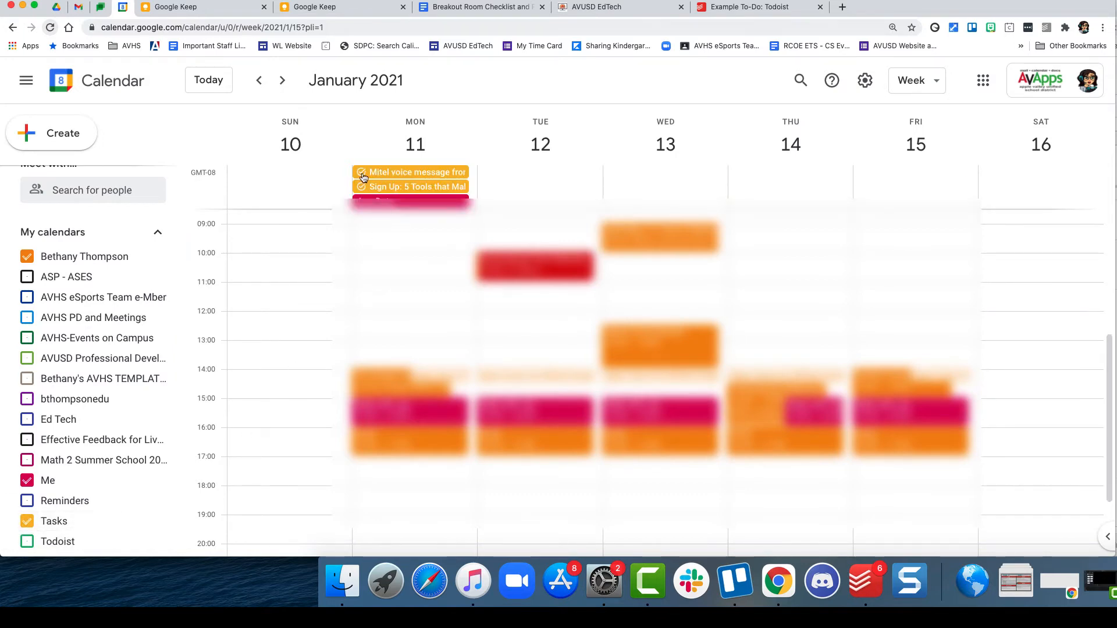
View the details of the "Sign Up: 5 Tools" task on Monday, January 11, and close them.
left_click(422, 188)
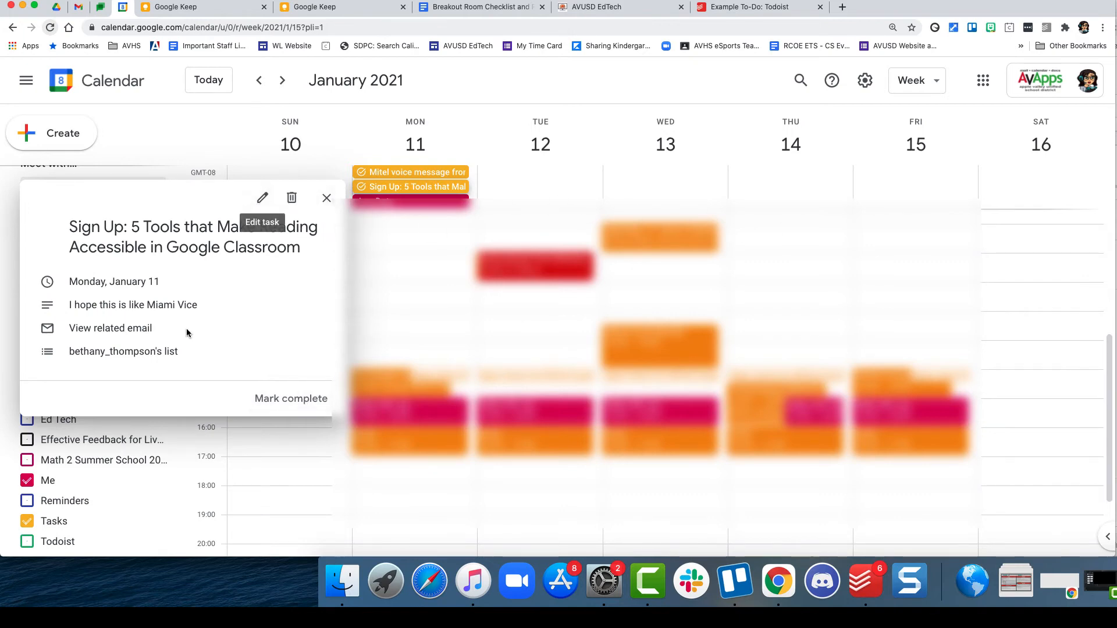
left_click(400, 271)
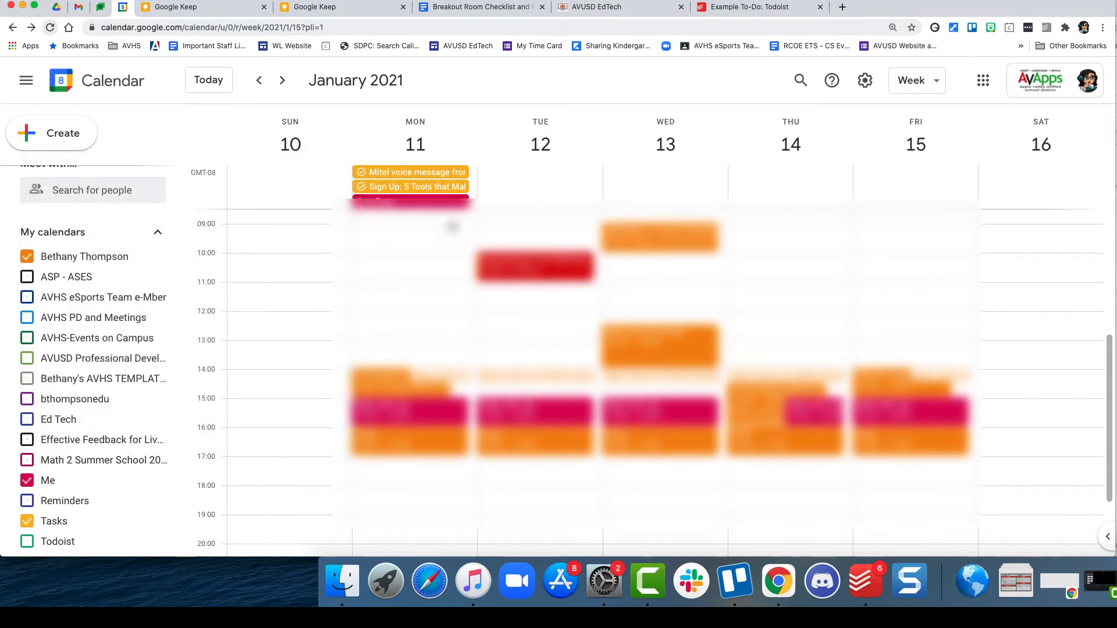
Start a new calendar task for Monday, January 11, 2021 at 08:30 titled "Make new video".
left_click(451, 217)
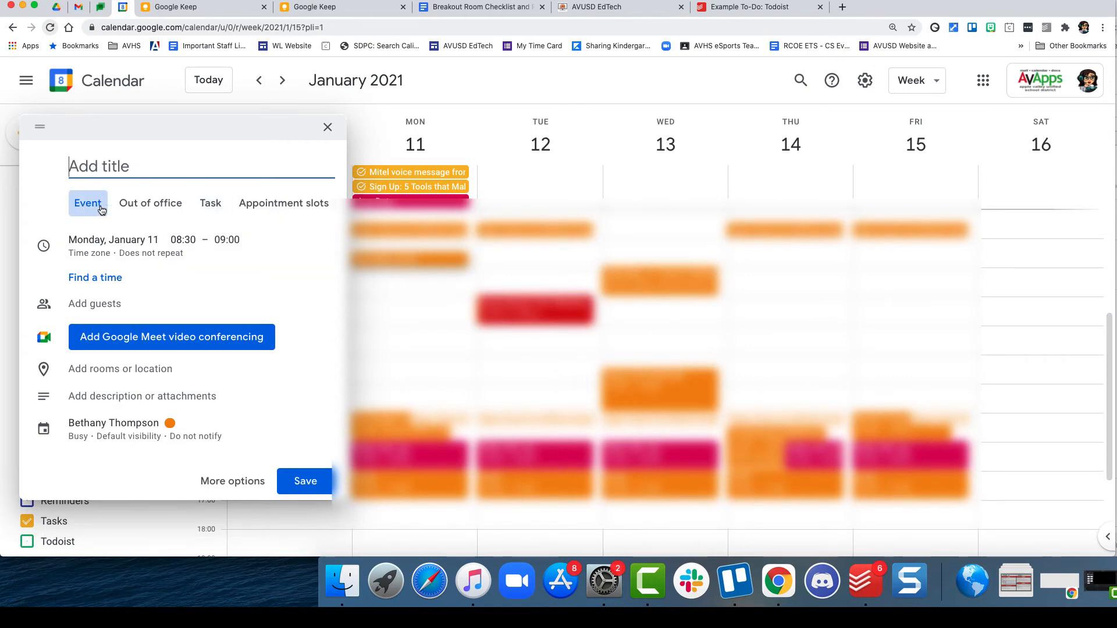
left_click(211, 205)
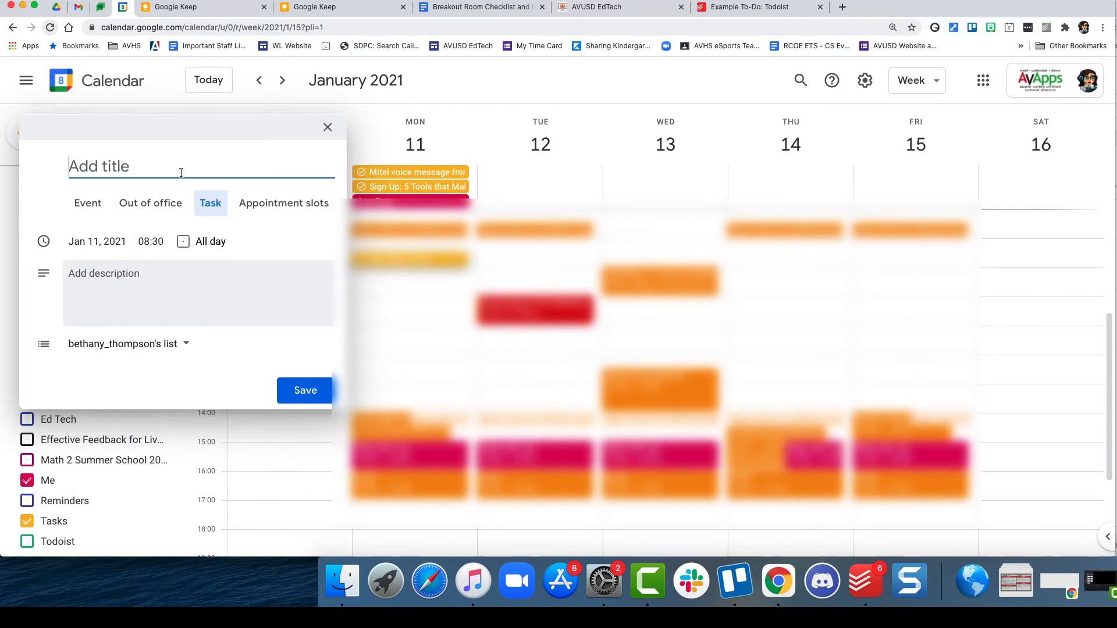
type("Gi")
key("BackSpace")
key("BackSpace")
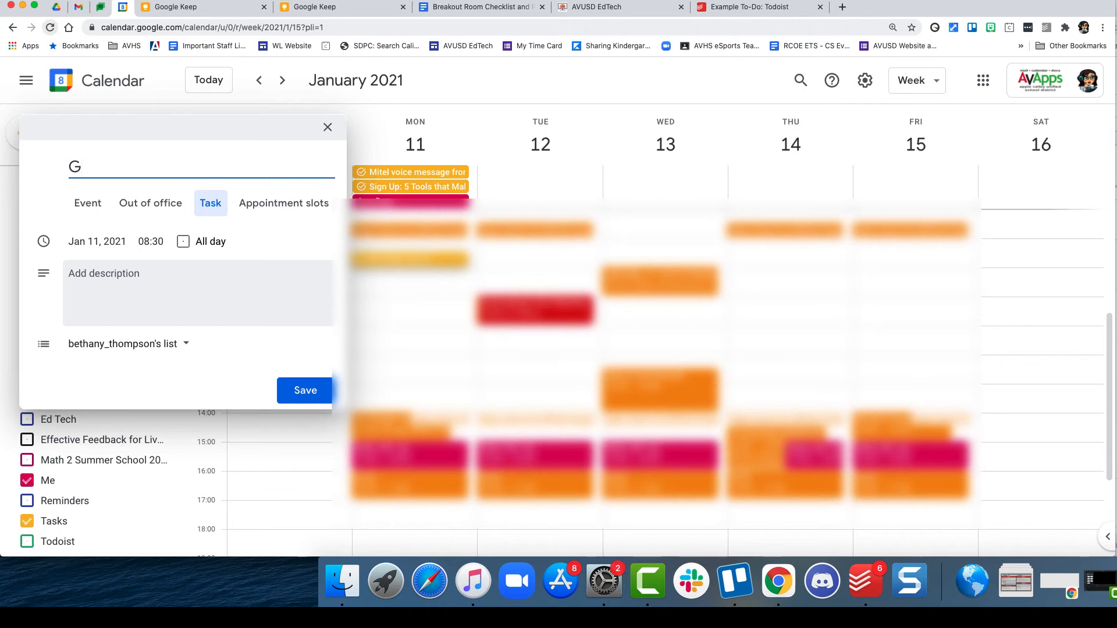
type("Make nmew")
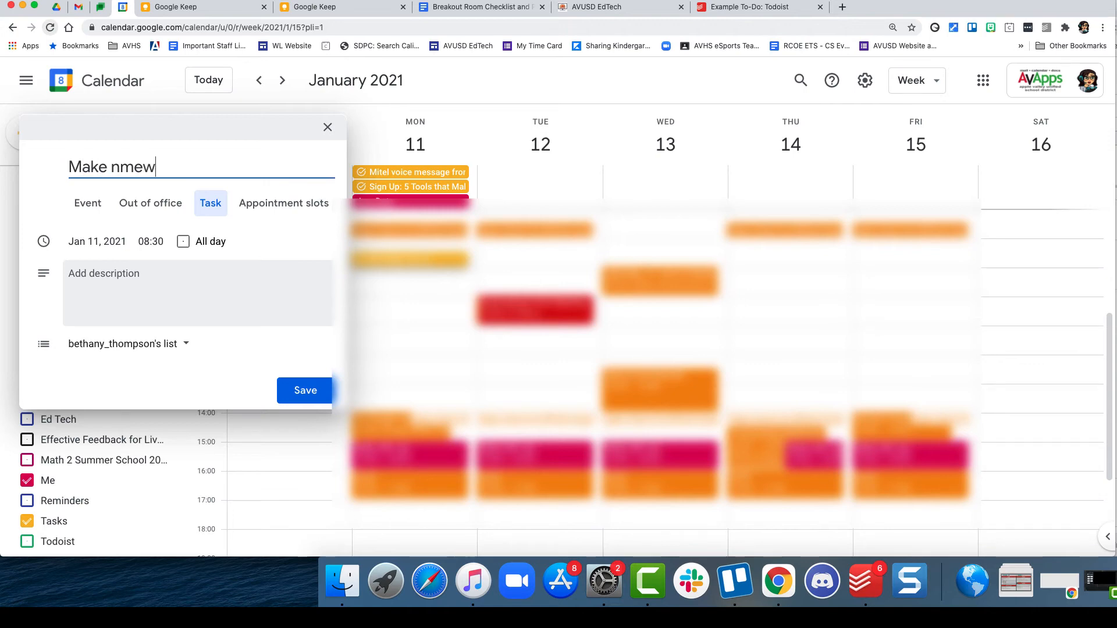
key("BackSpace")
key("BackSpace")
key("BackSpace")
type("ew video")
Give the new task the description "about Google Drive" and save it.
left_click(162, 273)
type("about Google Drive")
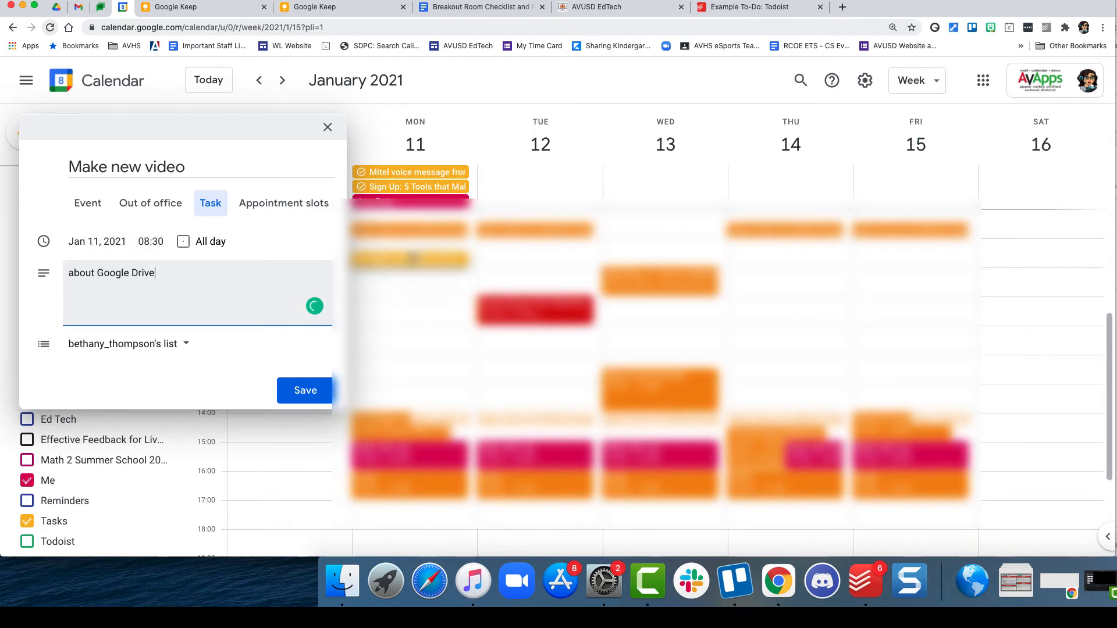
left_click(303, 390)
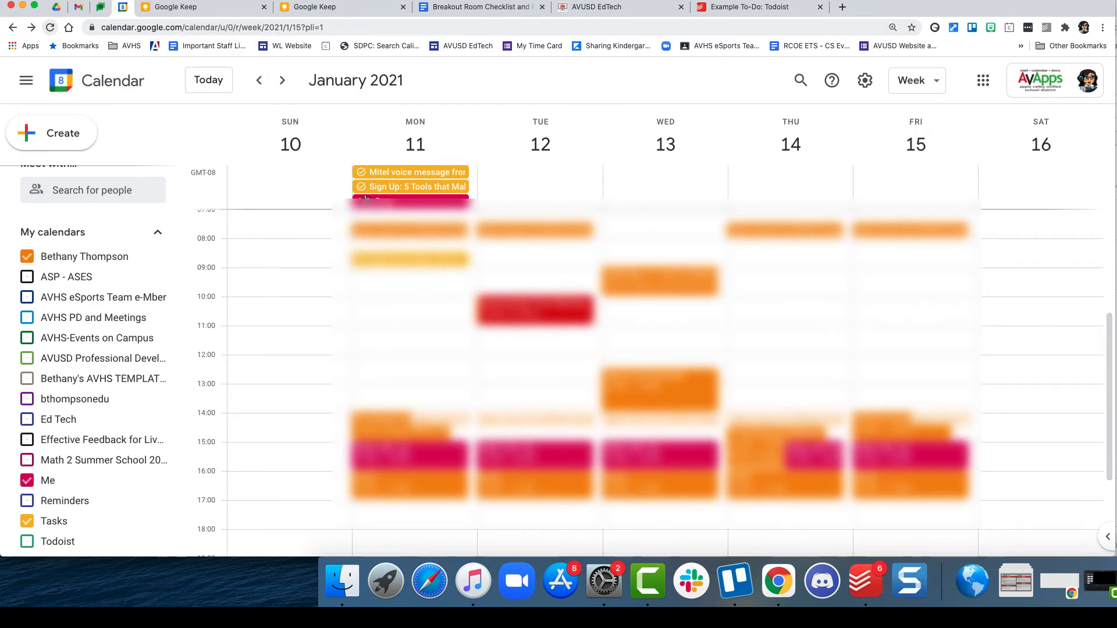
Switch back to Gmail to check the task list for the new task, and close the list.
left_click(79, 7)
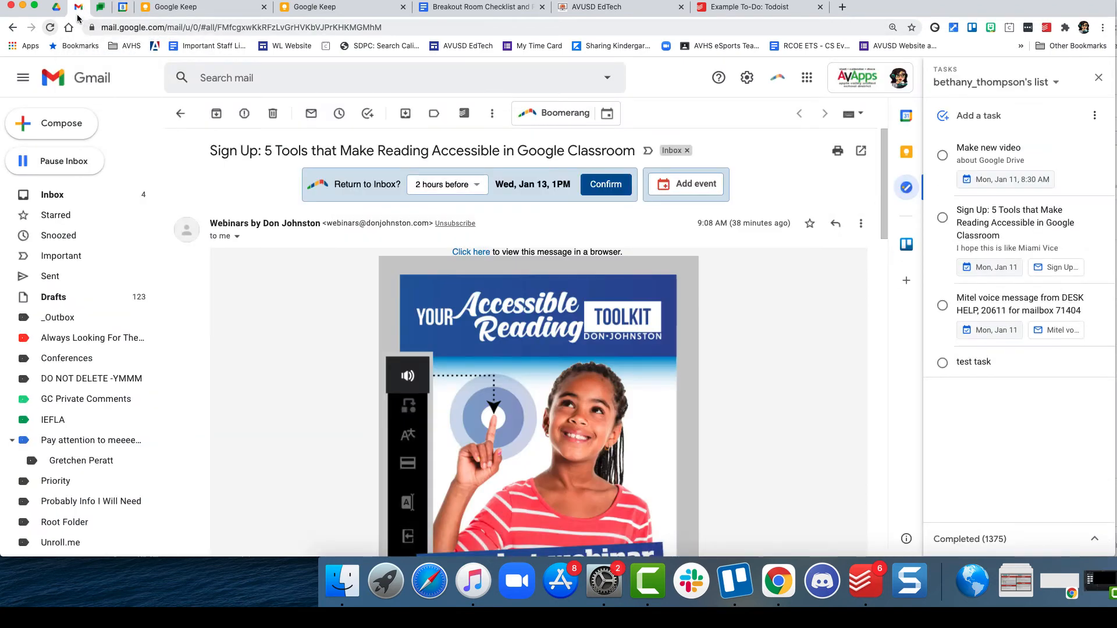
left_click(1097, 79)
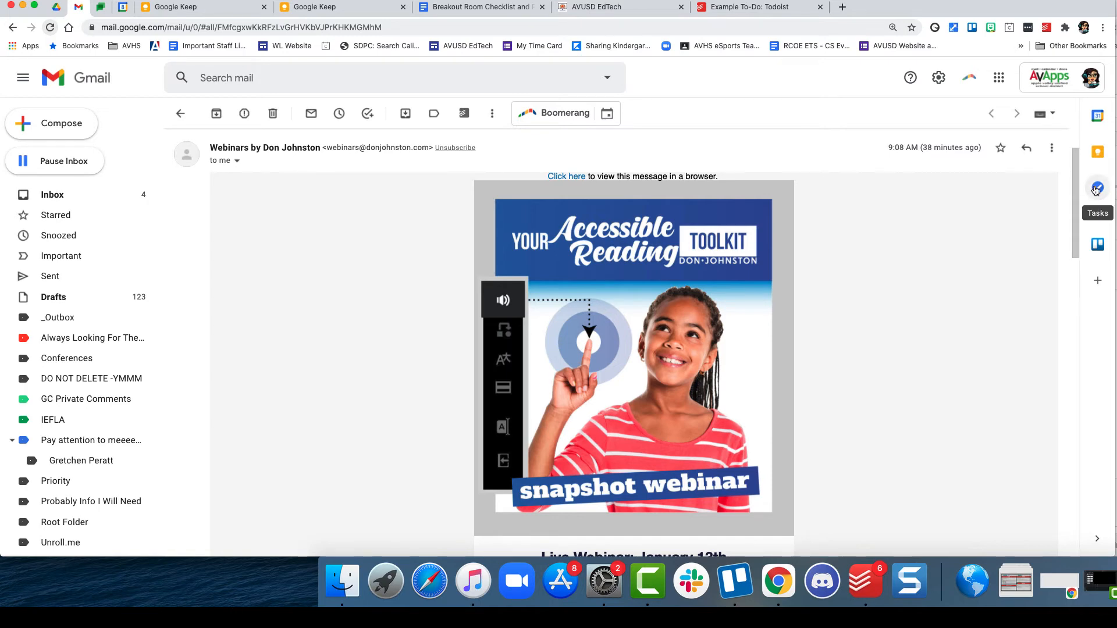
Switch to Todoist and add a "Make a new video" task to the Example To-Do project, scheduled for next week (Monday).
left_click(752, 8)
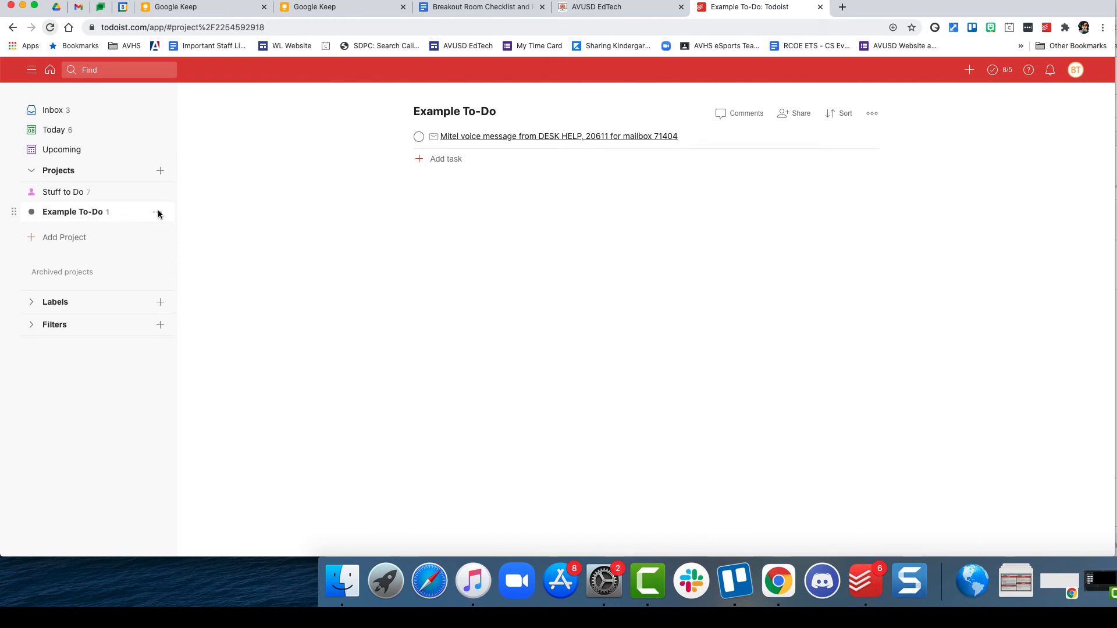
left_click(448, 160)
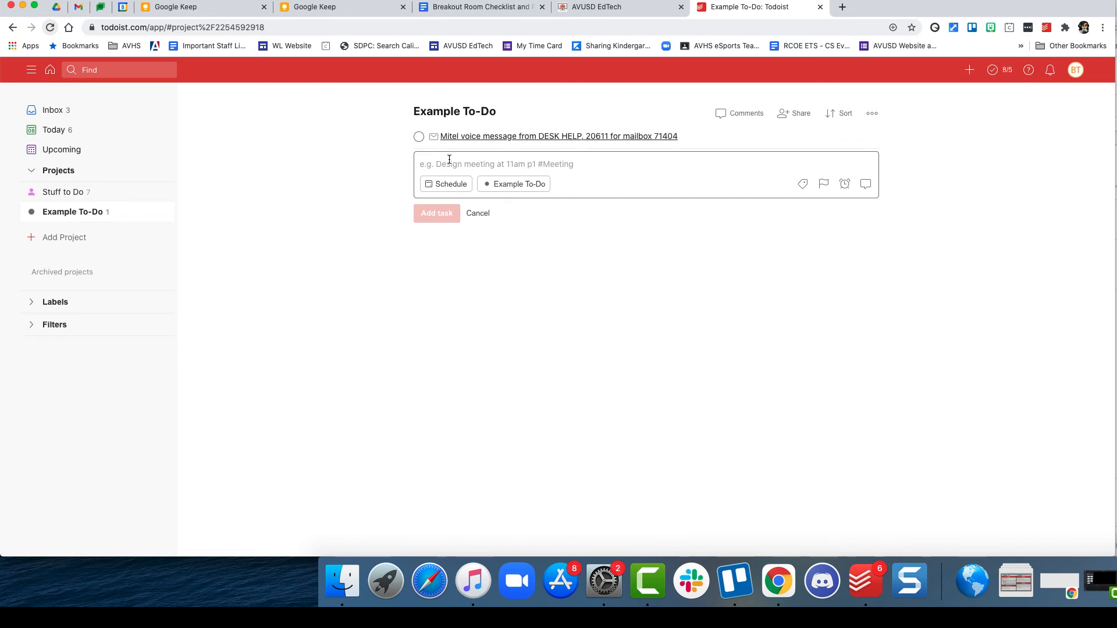
type("Make a new")
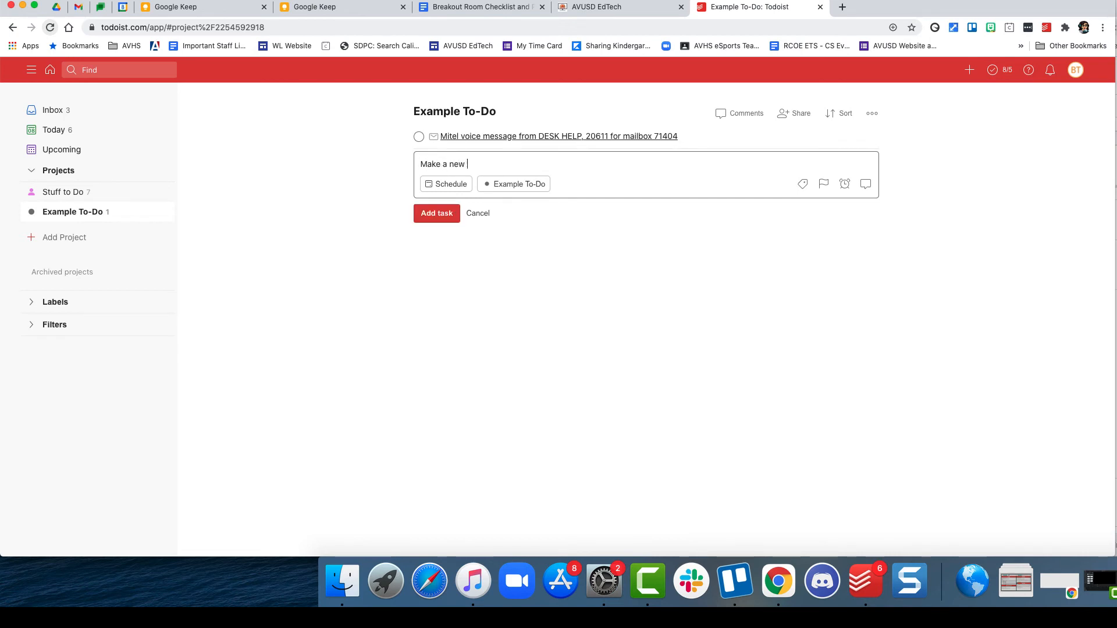
type(" video")
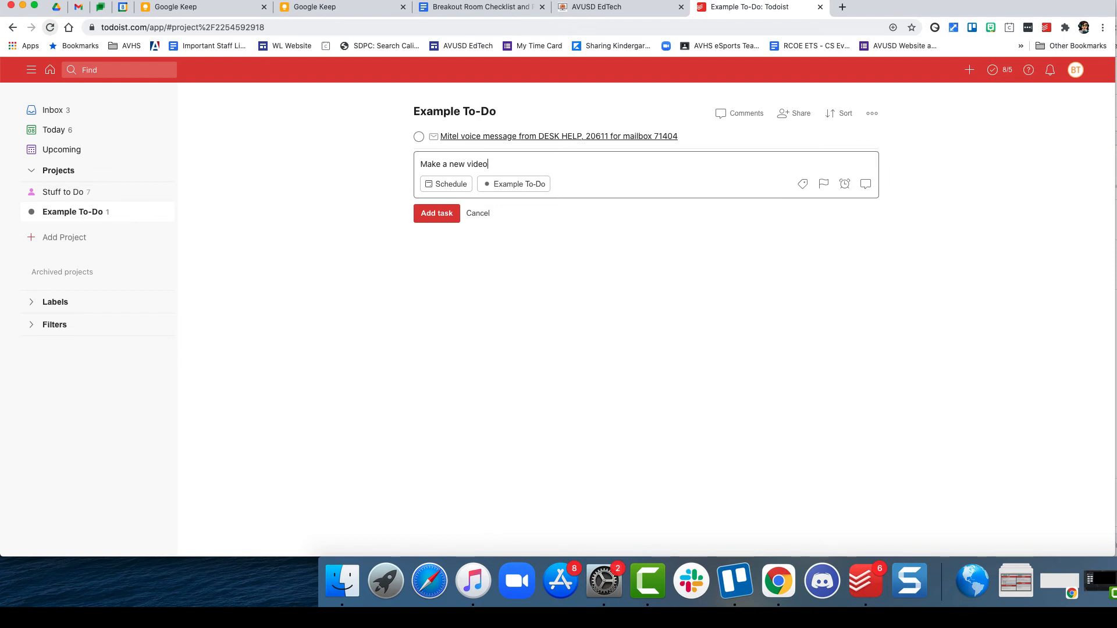
left_click(439, 185)
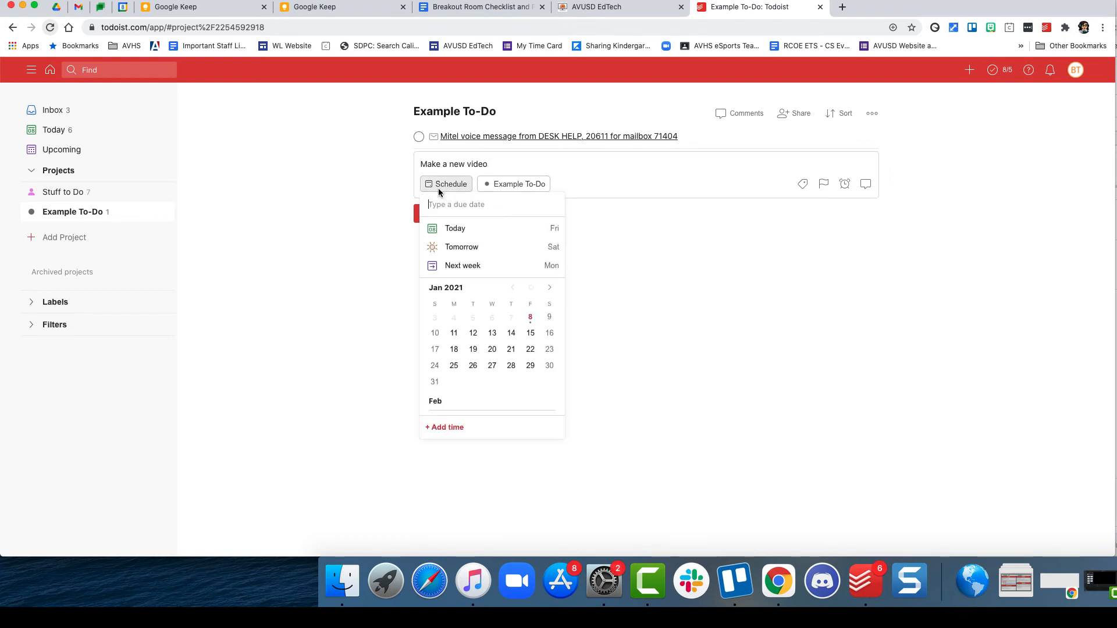
left_click(464, 266)
left_click(440, 222)
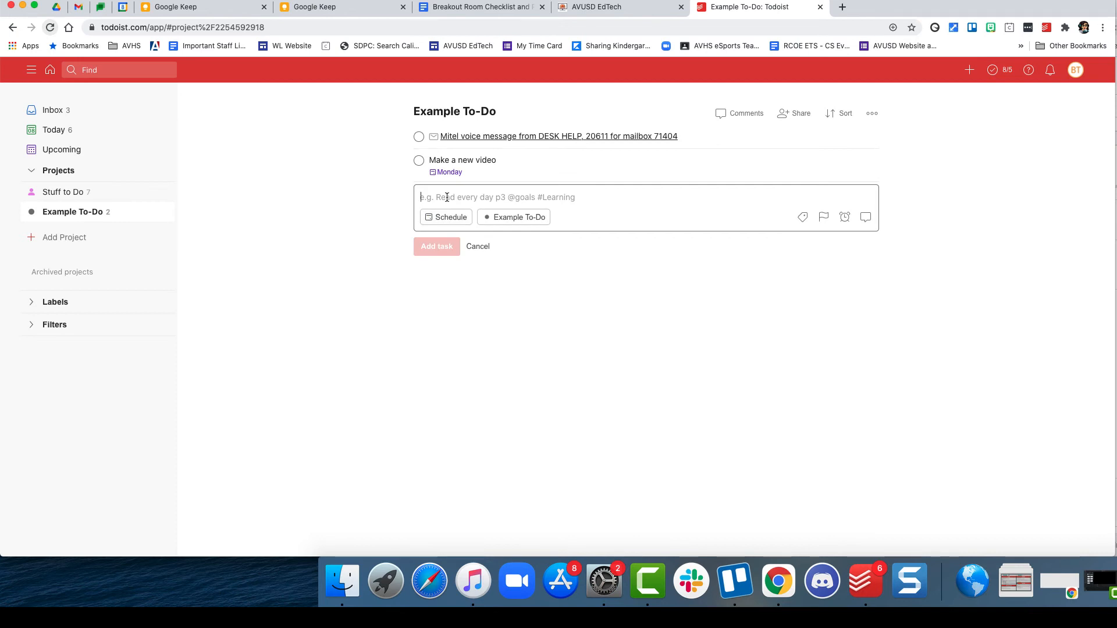
Add a "Call mom" task recurring every day to the Example To-Do project and mark it complete.
type("Call ")
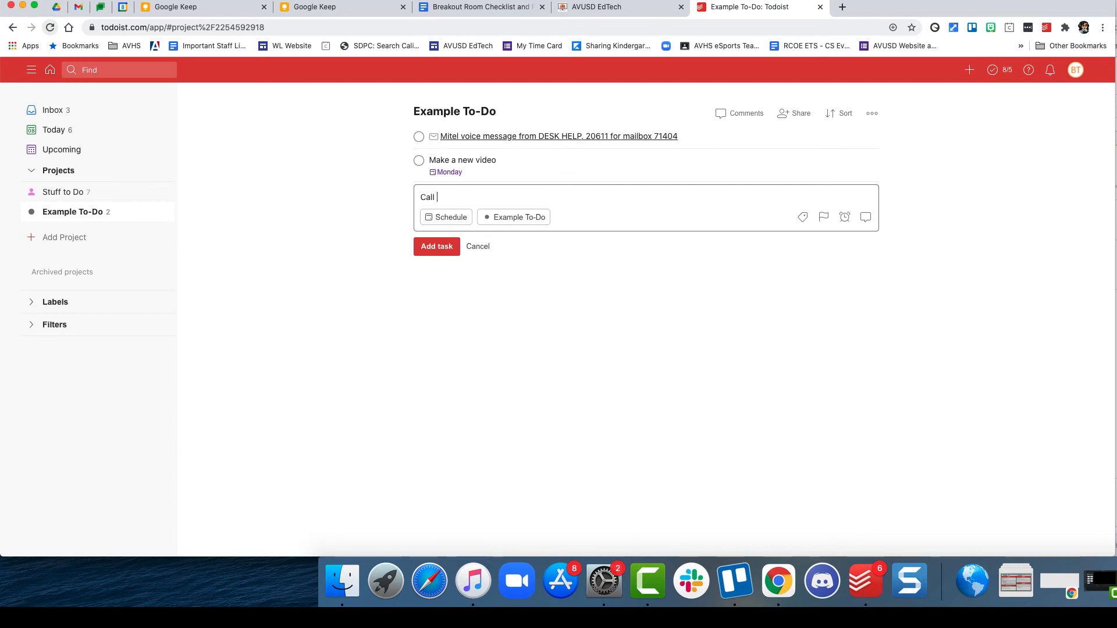
type("mom every day")
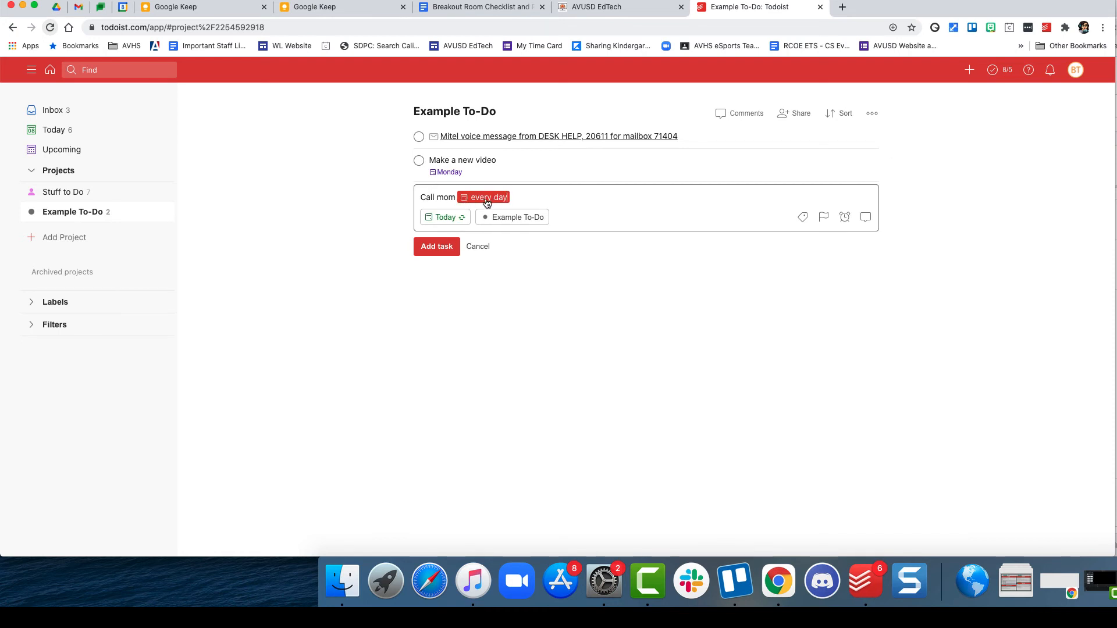
left_click(447, 246)
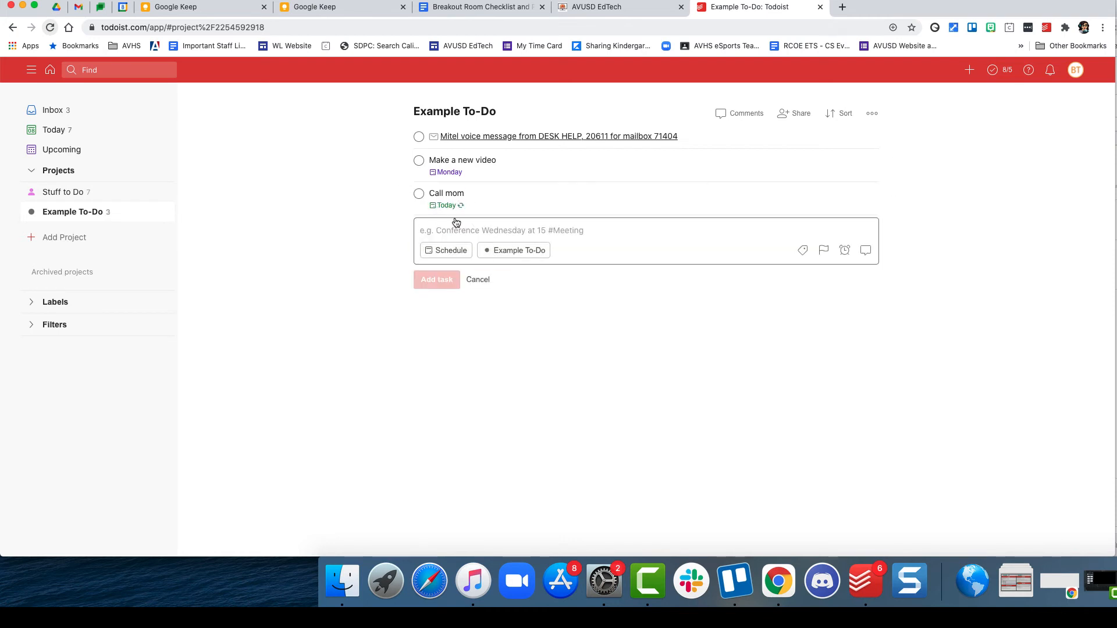
left_click(419, 194)
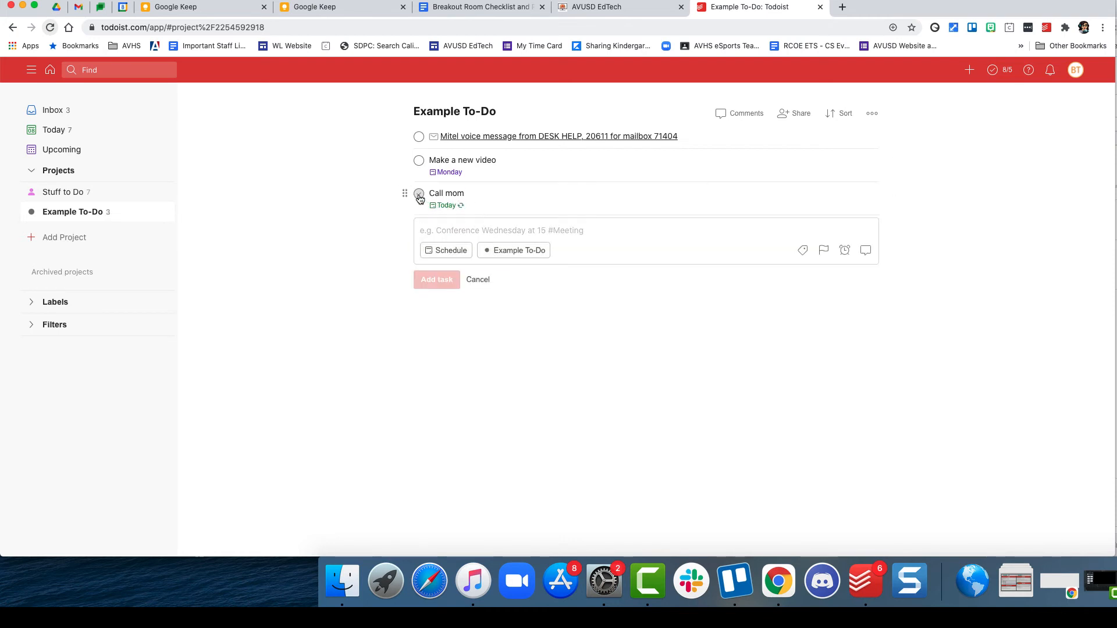
Complete the daily occurrences of the "Call mom" task until it is due Jan 16, and complete the recurring task forever.
mouse_move(473, 210)
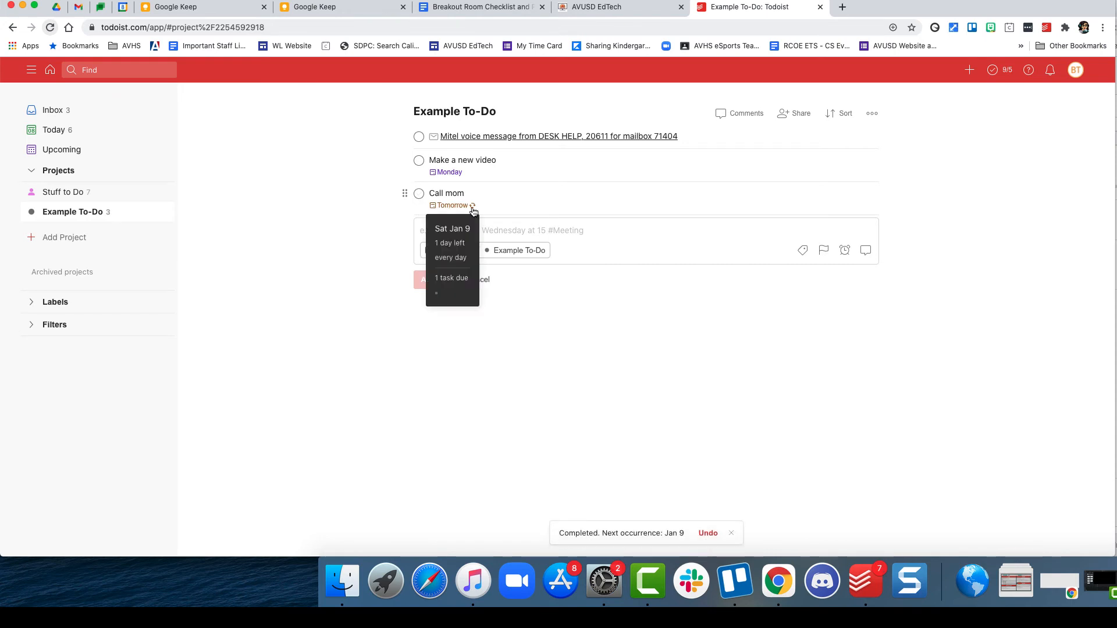
left_click(419, 195)
left_click(419, 194)
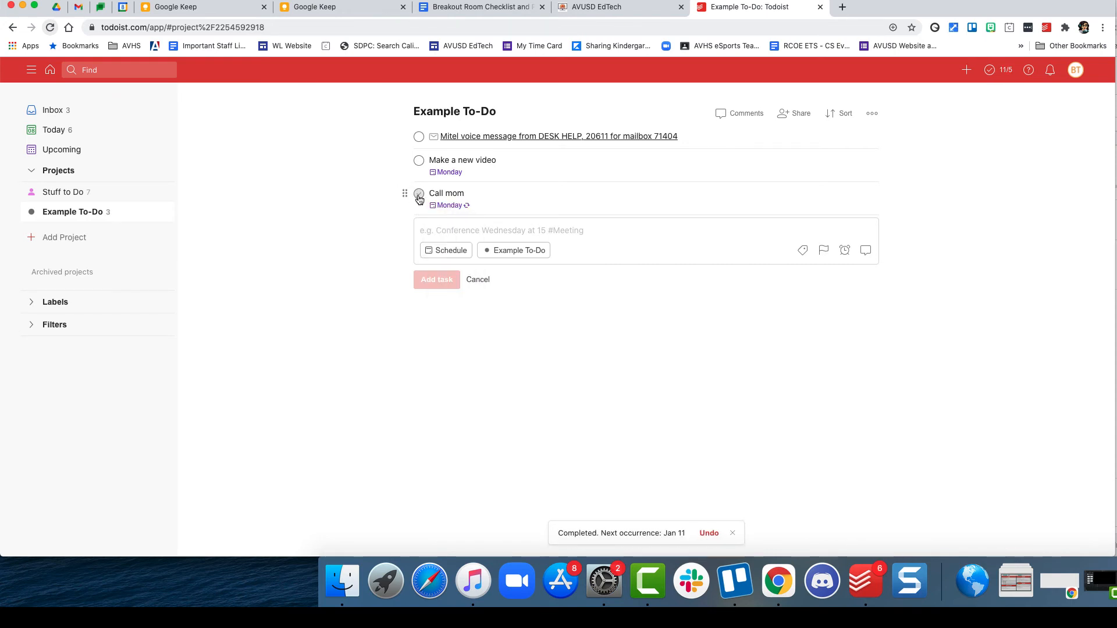
left_click(419, 194)
left_click(419, 195)
left_click(419, 194)
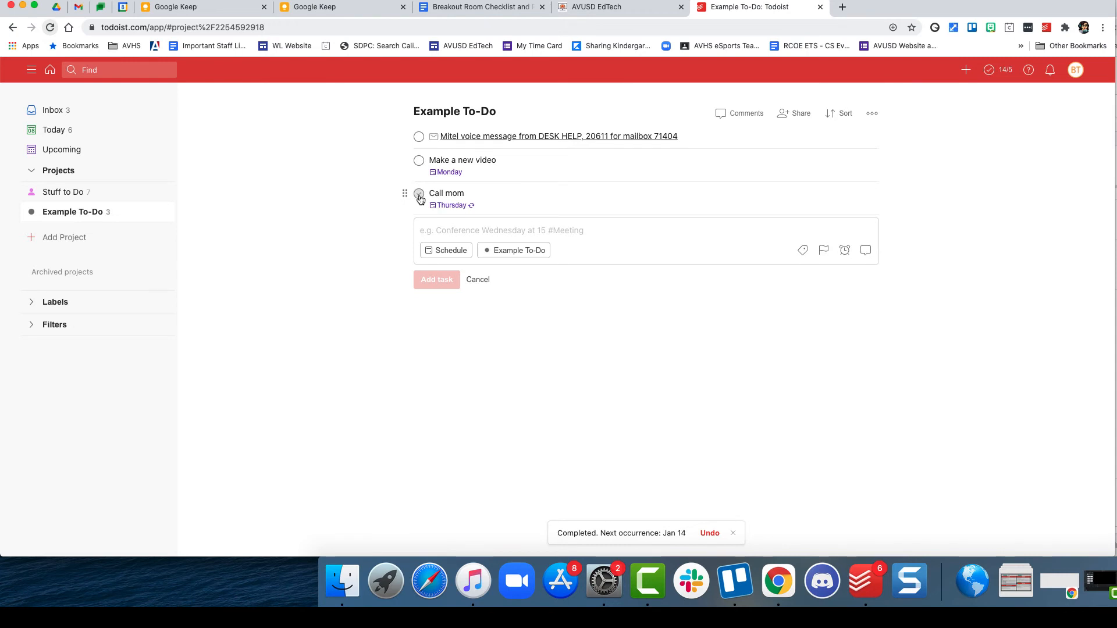
left_click(419, 195)
left_click(419, 194)
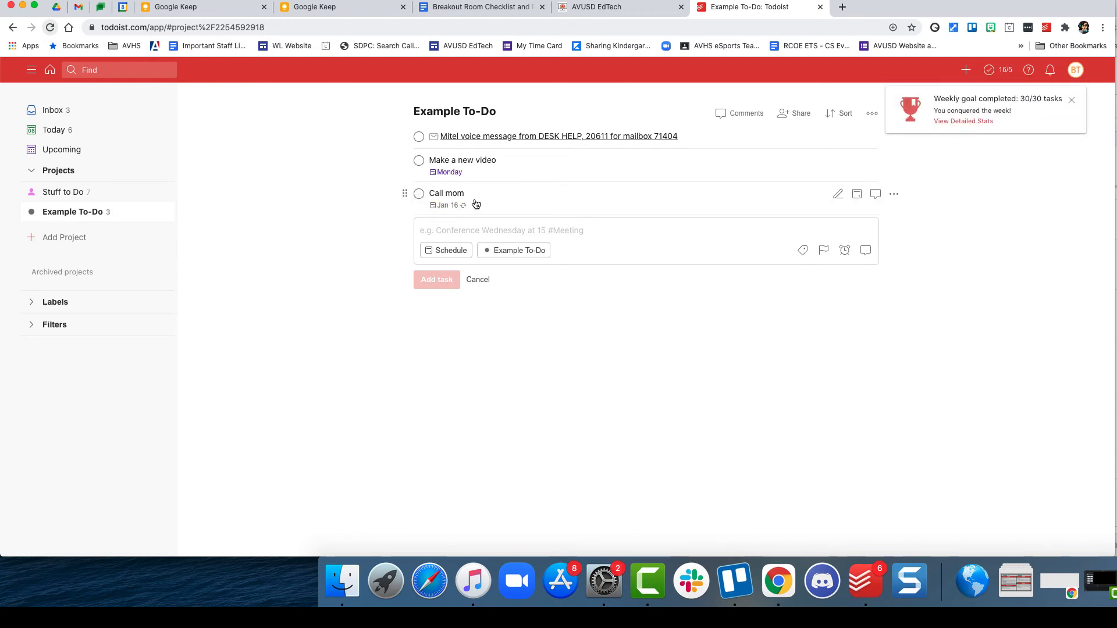
left_click(894, 195)
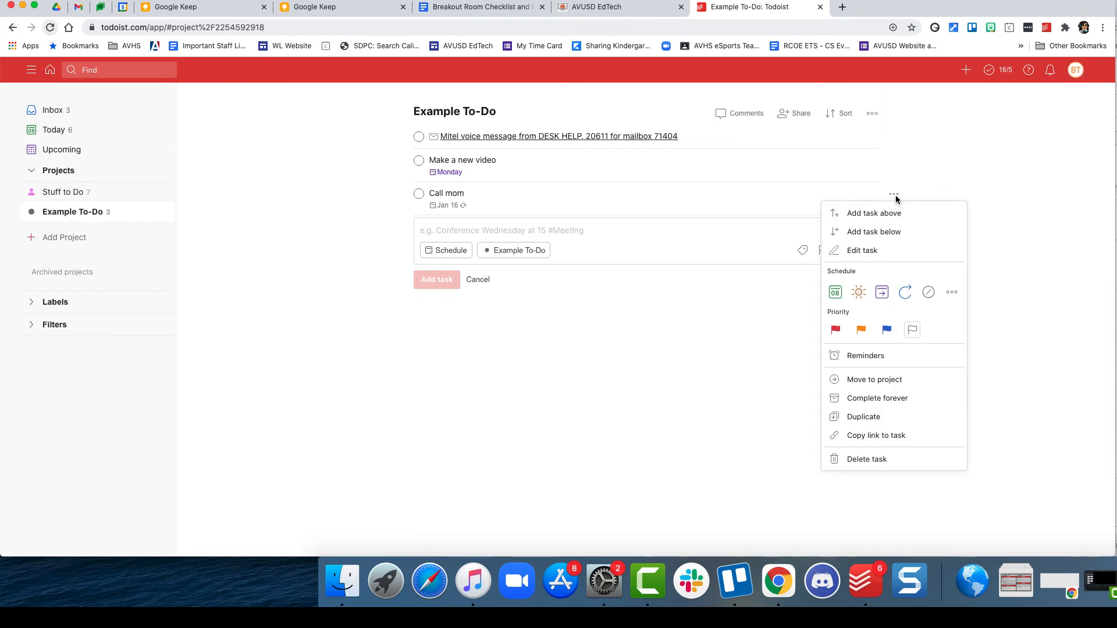
left_click(858, 400)
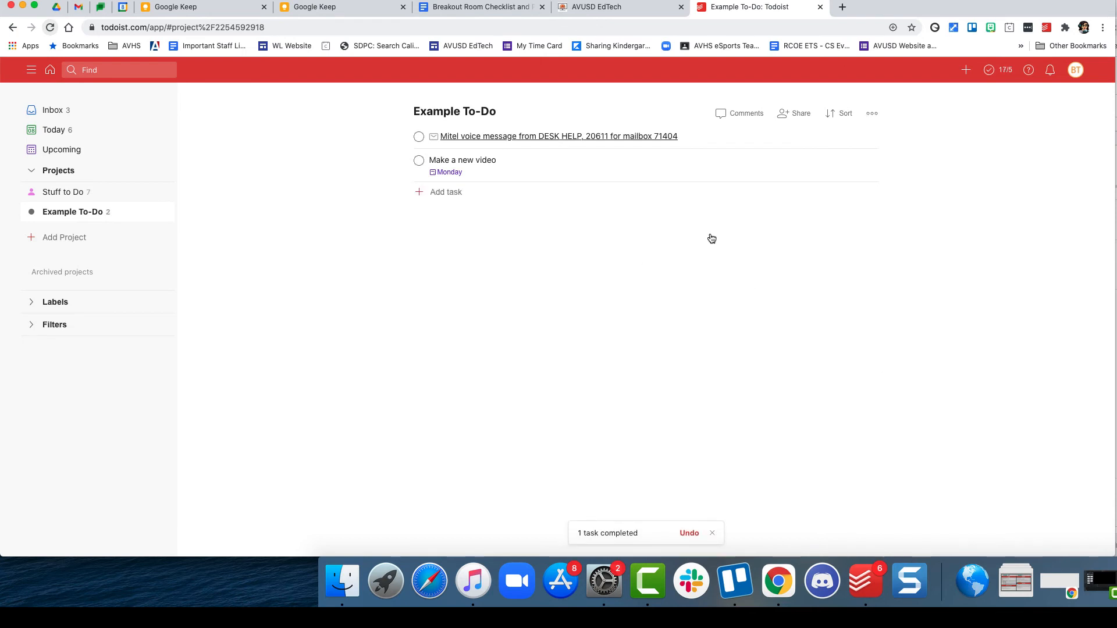
Add the comment "t;his video is going to be on google drive" to the "Make a new video" task, and block the site's notifications.
left_click(536, 172)
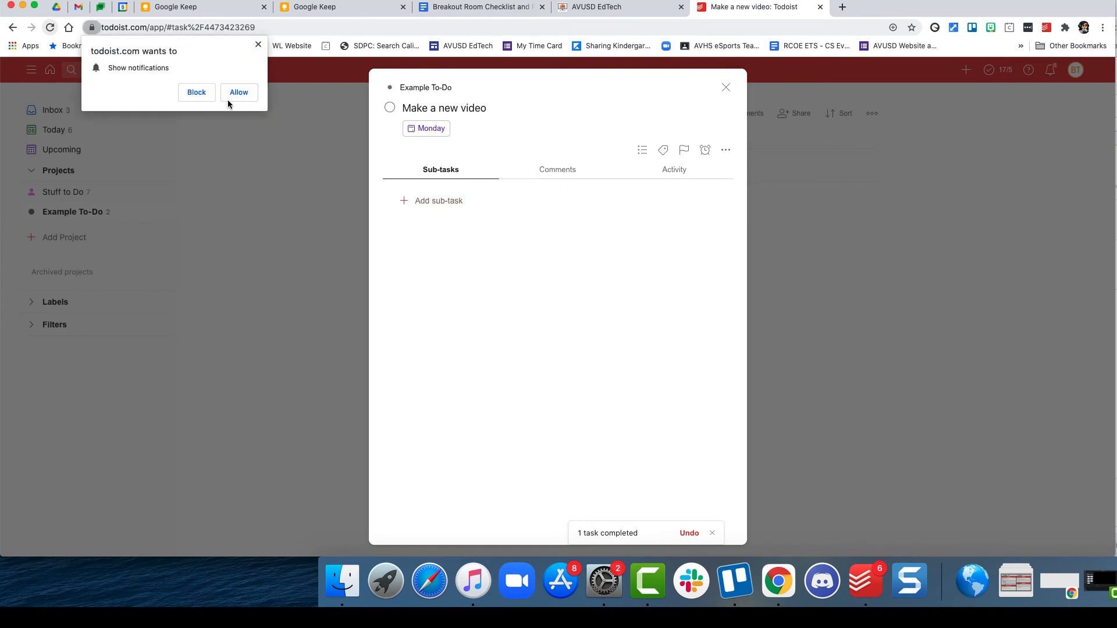
left_click(569, 172)
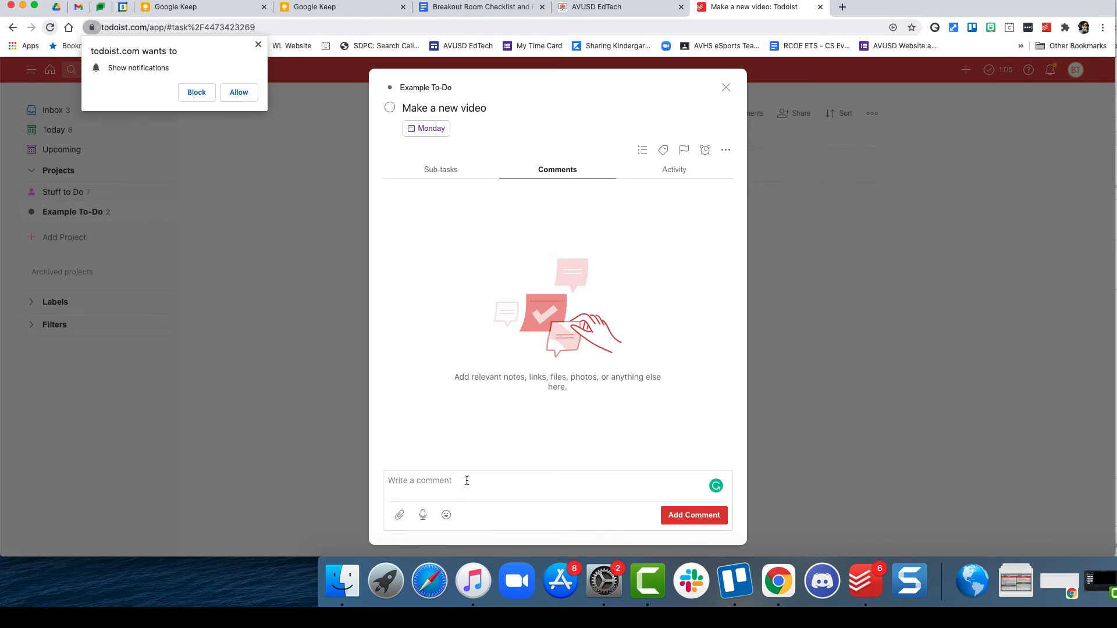
type("t;his video is going to be on google drive")
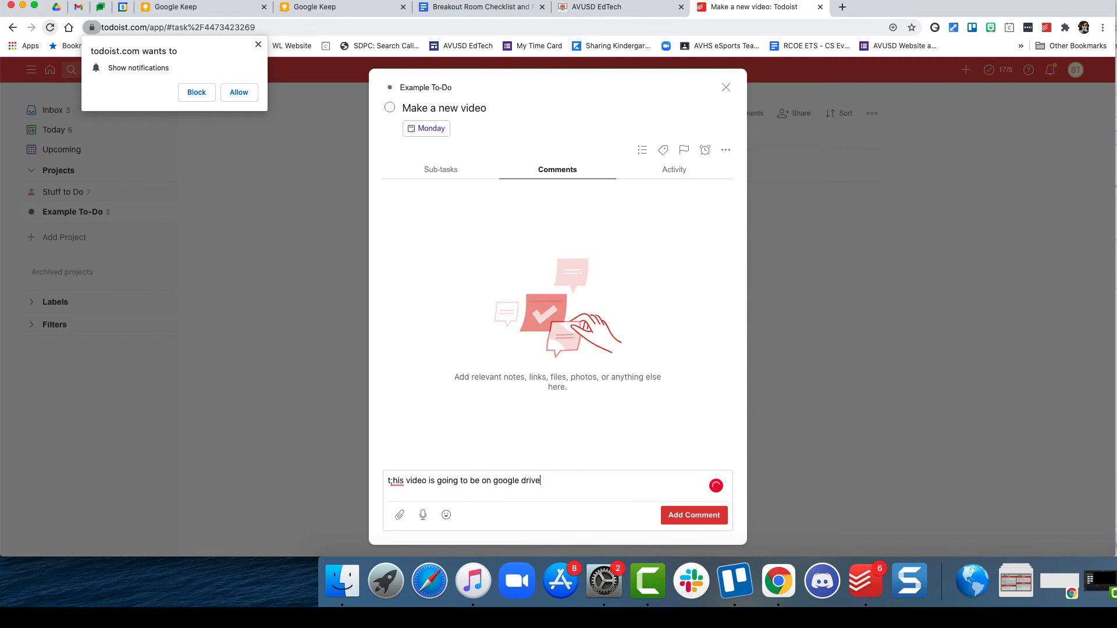
left_click(724, 523)
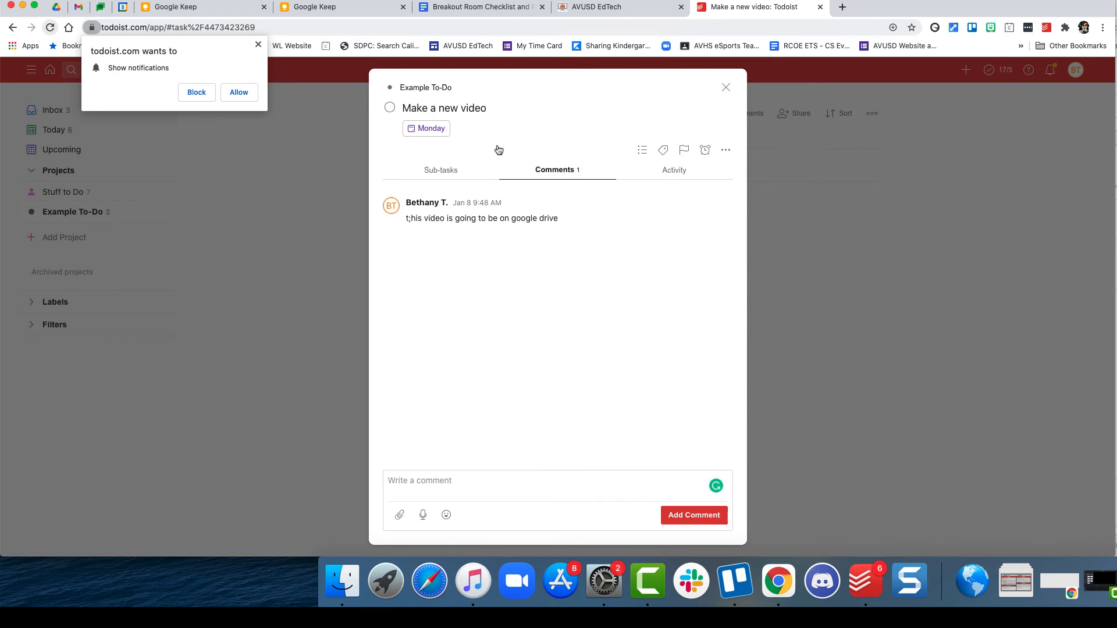
left_click(198, 92)
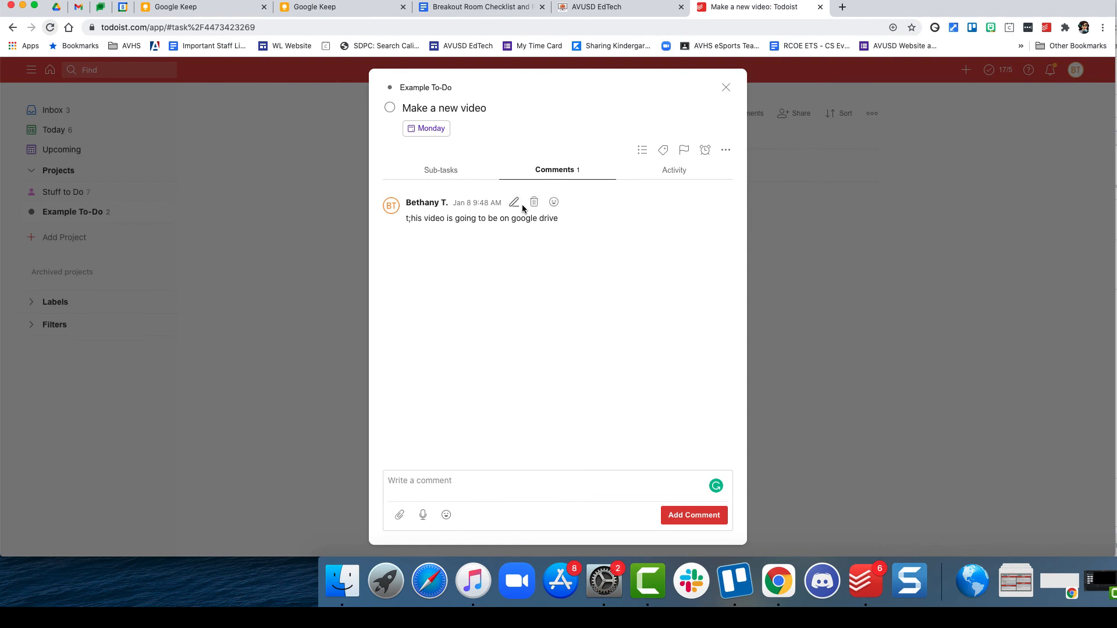
Give the comment a thumbs-down reaction, and move the "Make a new video" task above the voice message task in the project.
mouse_move(441, 202)
left_click(554, 202)
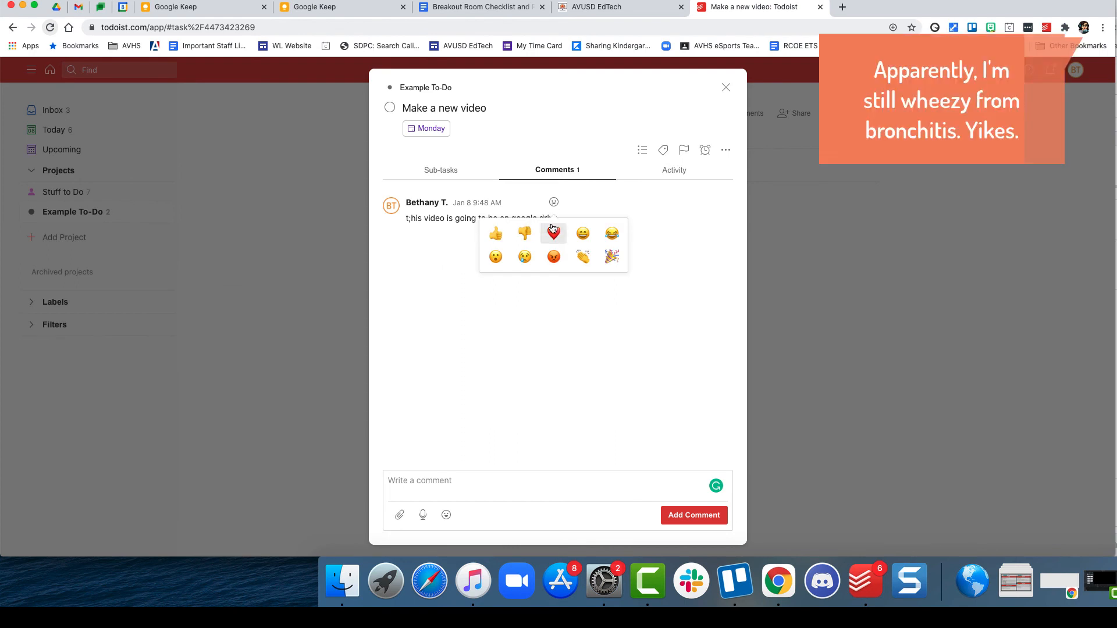
left_click(526, 234)
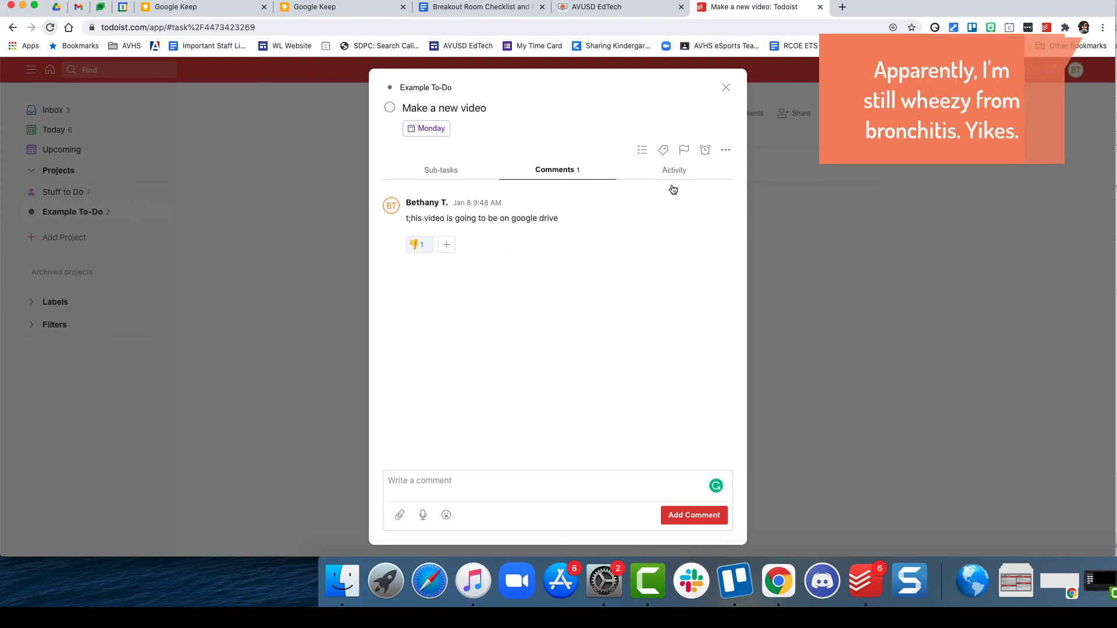
left_click(726, 87)
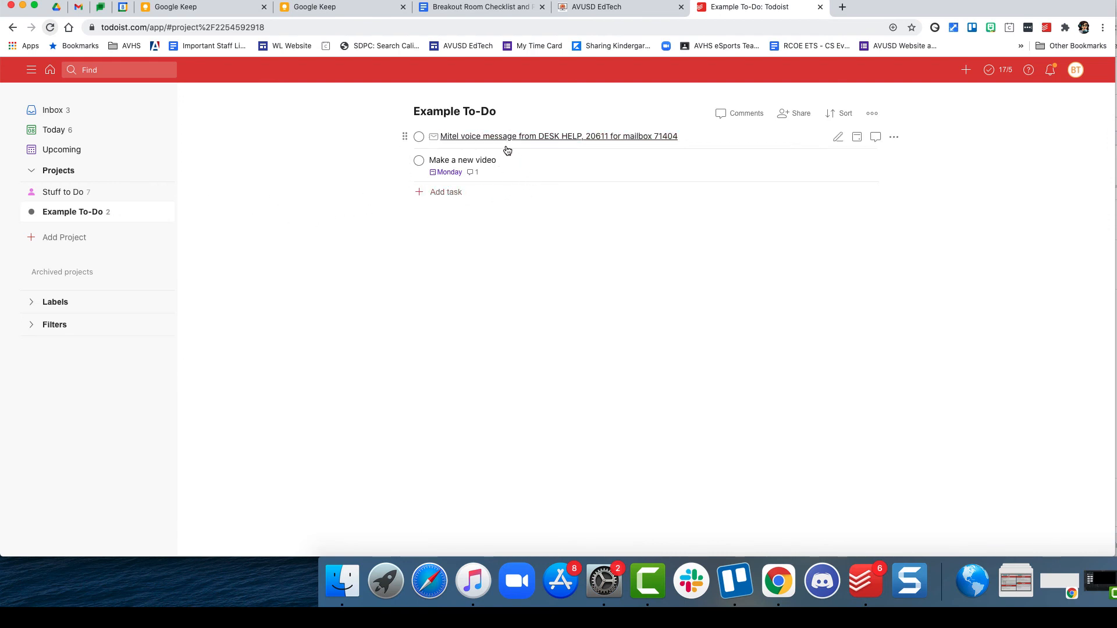
left_click_drag(406, 160, 405, 136)
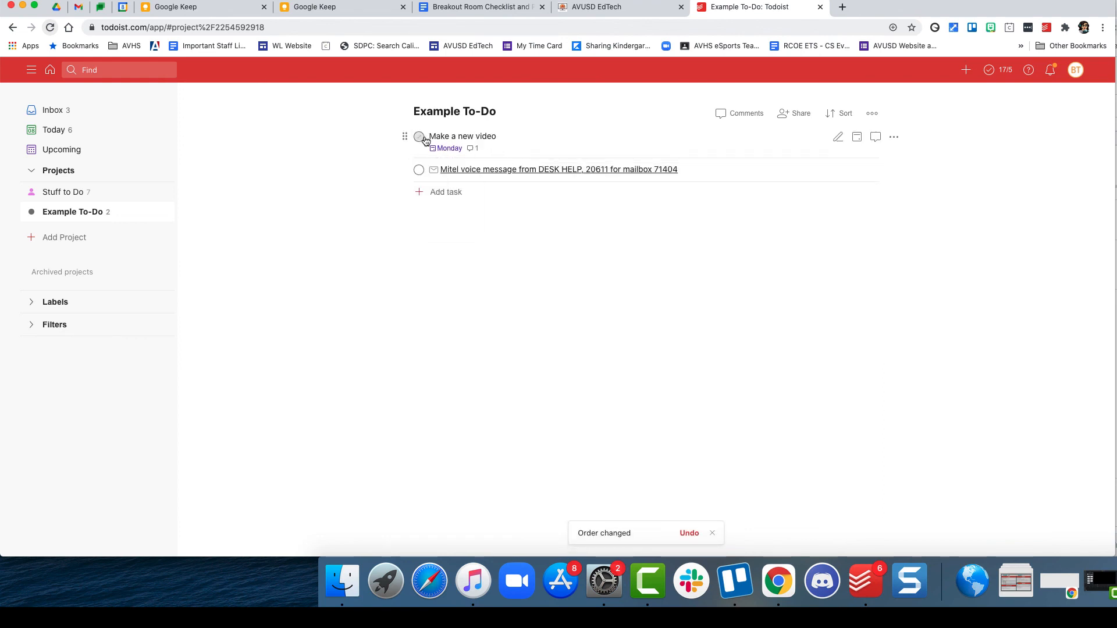
mouse_move(444, 151)
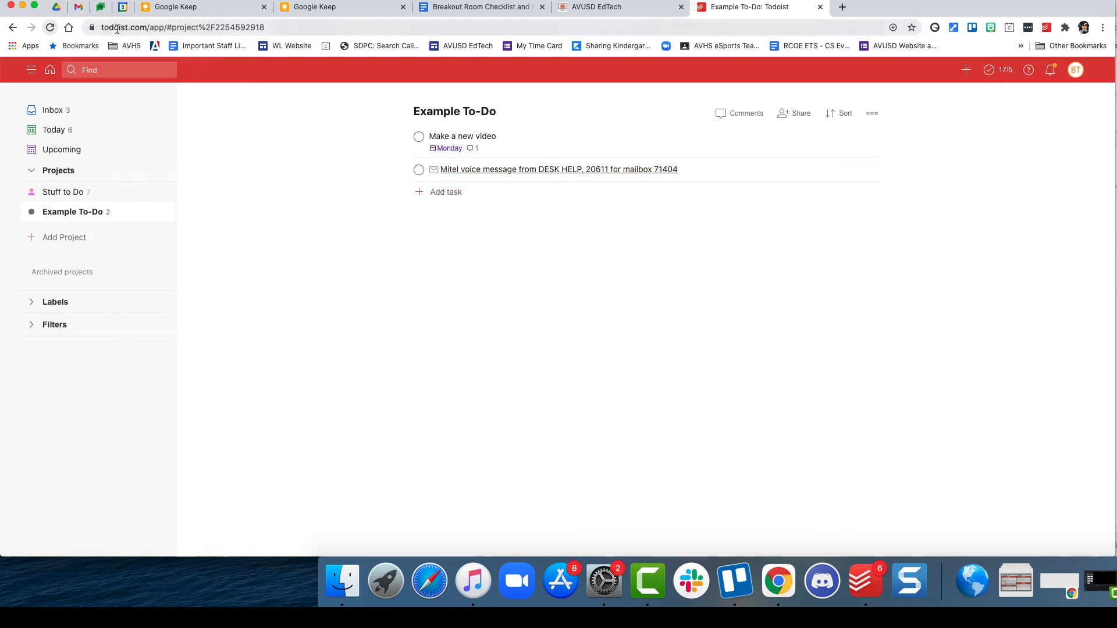
Switch to Gmail to save the open webinar email as a Todoist Inbox task for today, and check it in Todoist's Today view.
left_click(79, 7)
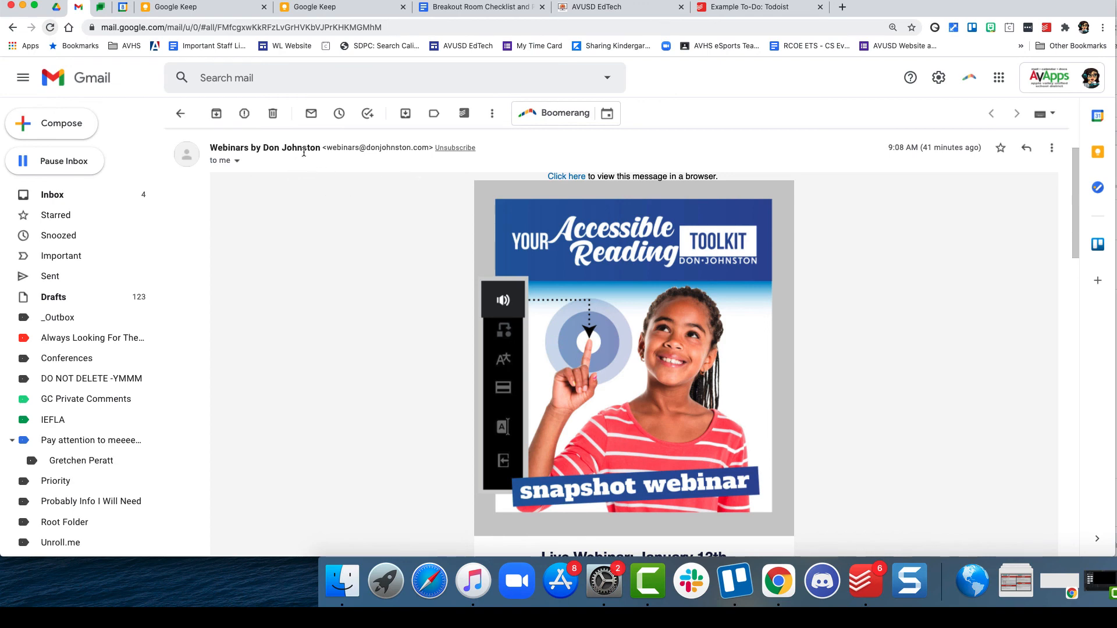
left_click(463, 116)
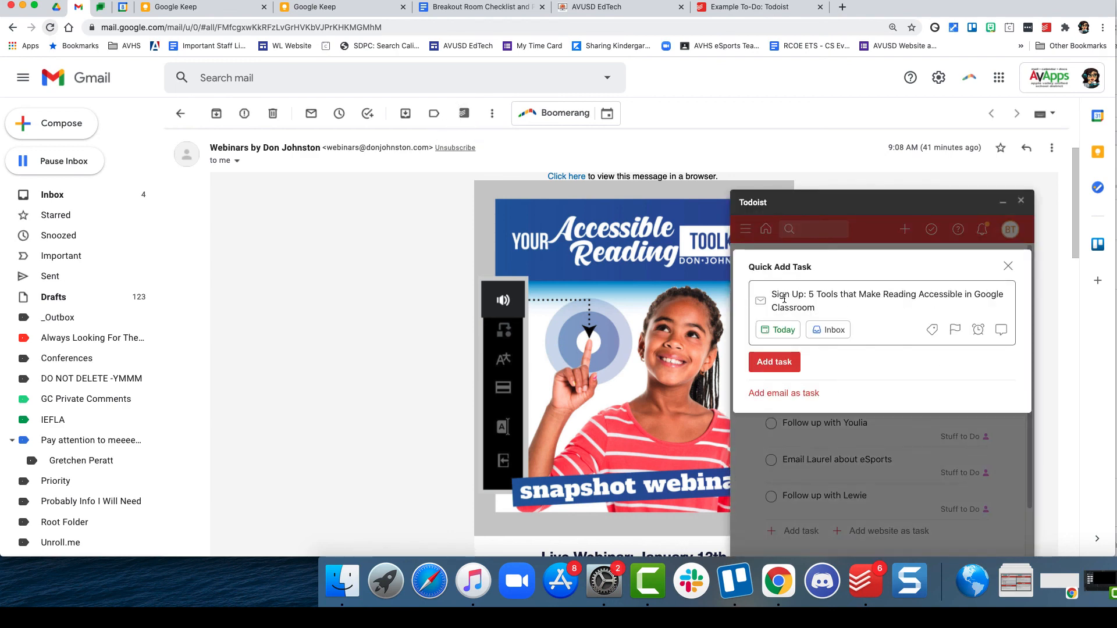
left_click(771, 367)
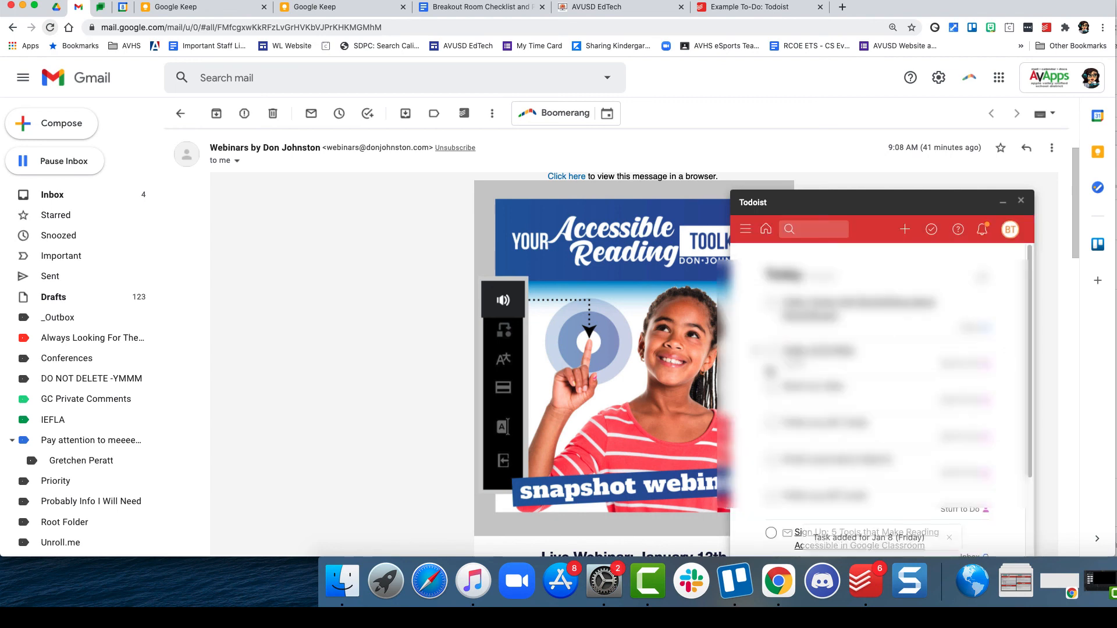
left_click(750, 7)
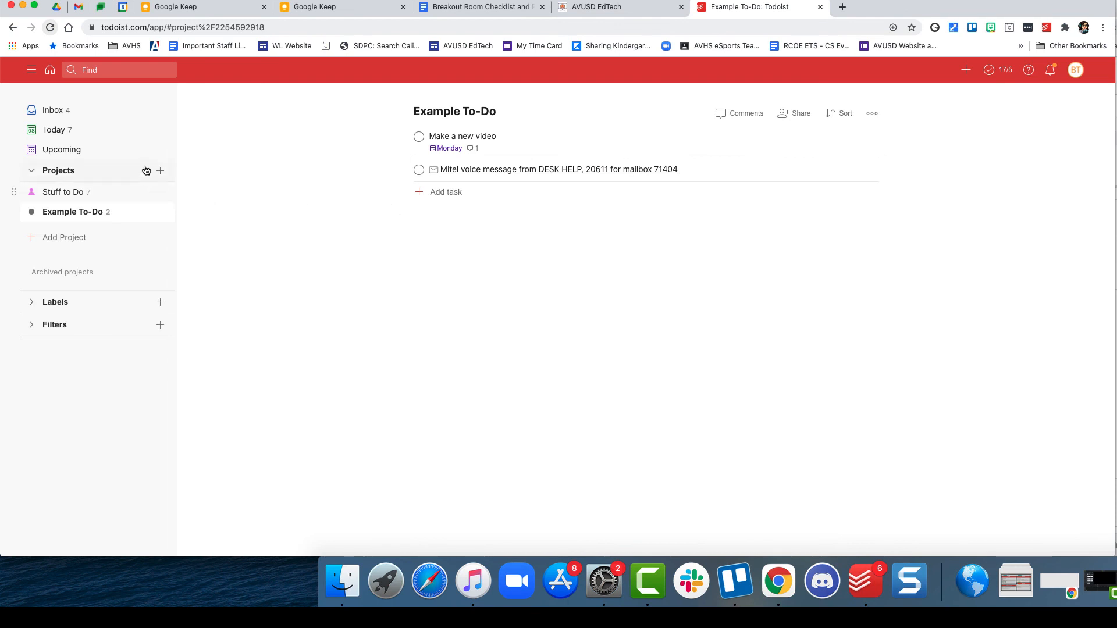
left_click(82, 135)
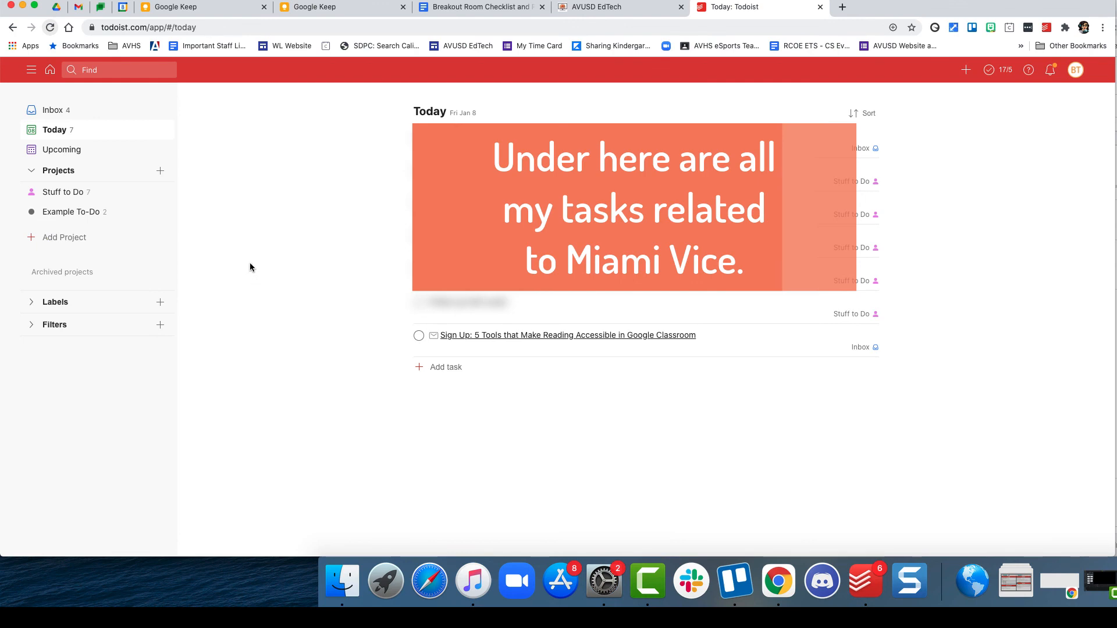
Revisit the Google Keep notes, and switch to Gmail to show the Google Tasks list with the Todoist window closed.
left_click(211, 11)
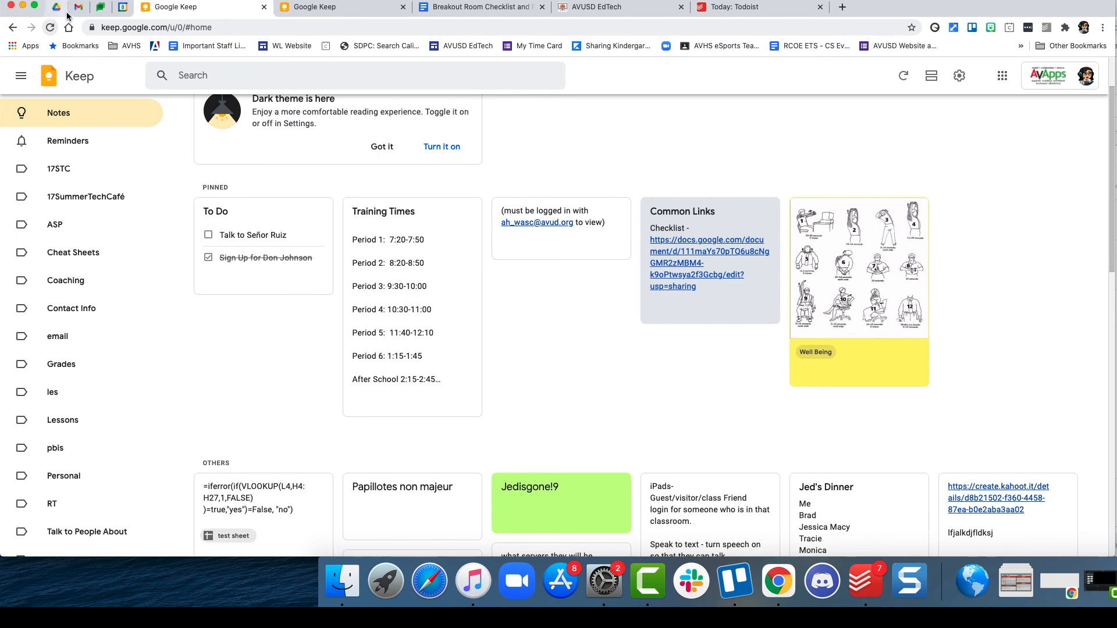
left_click(81, 8)
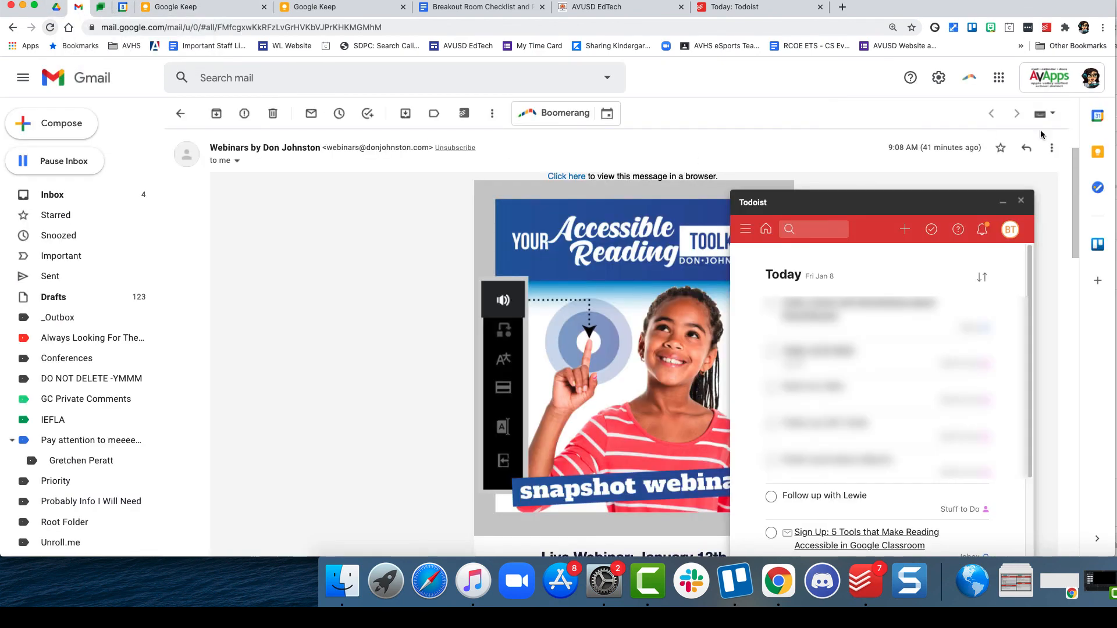
left_click(1098, 187)
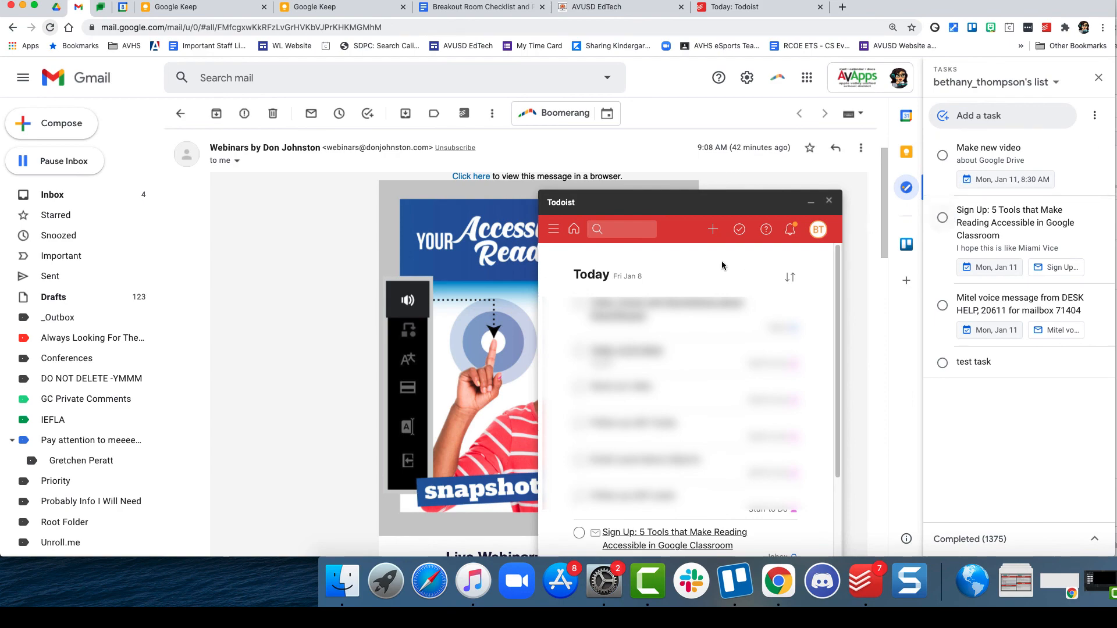
left_click(829, 200)
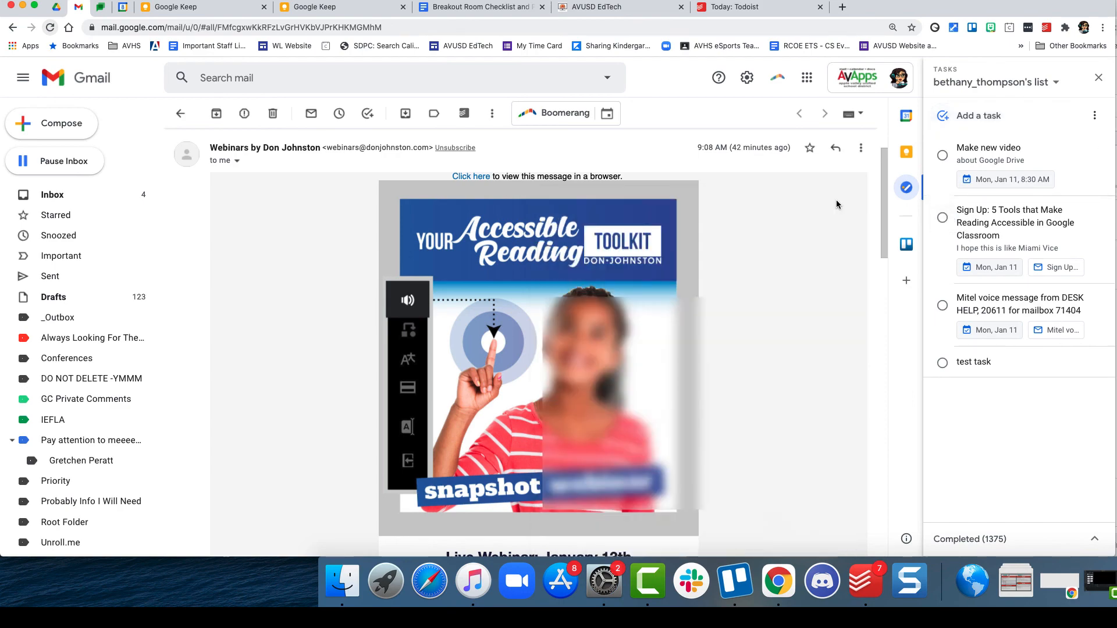